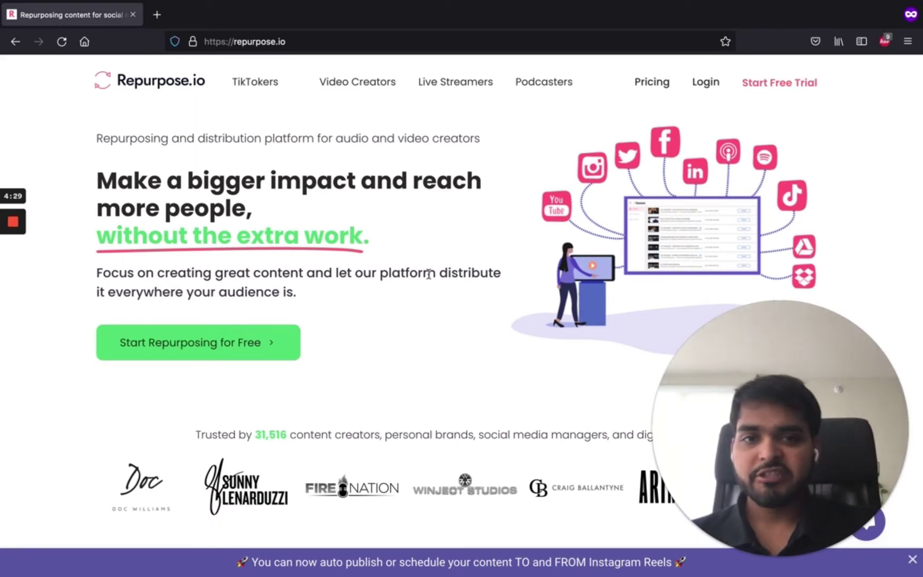
# - Start the free sign-up from the Repurpose.io landing page
pyautogui.scroll(-1, 428, 275)
pyautogui.scroll(1, 428, 274)
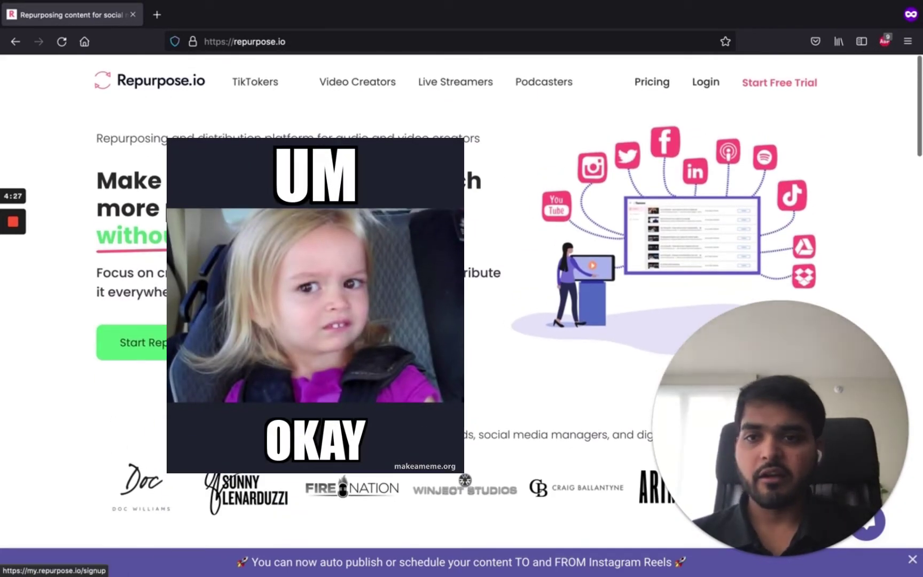
pyautogui.click(259, 341)
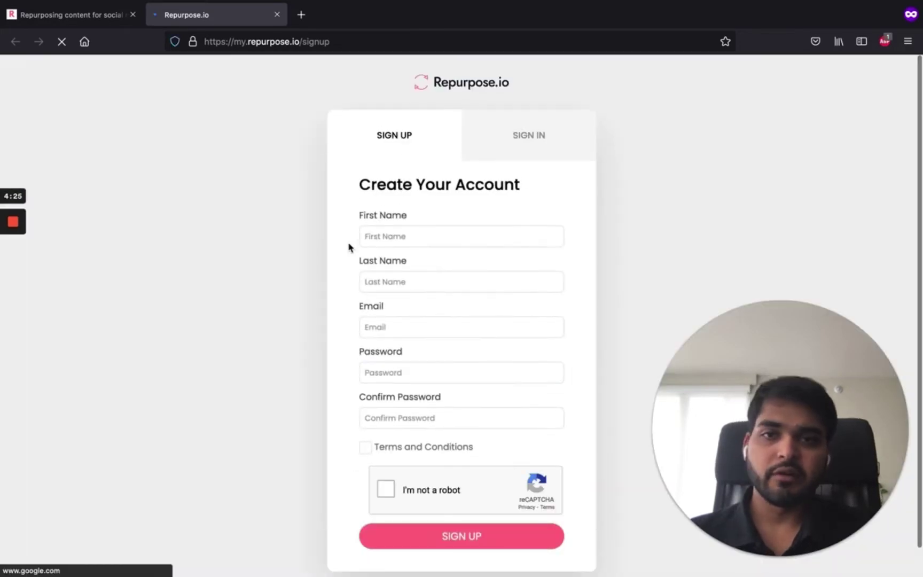
pyautogui.scroll(-1, 435, 270)
pyautogui.scroll(1, 434, 270)
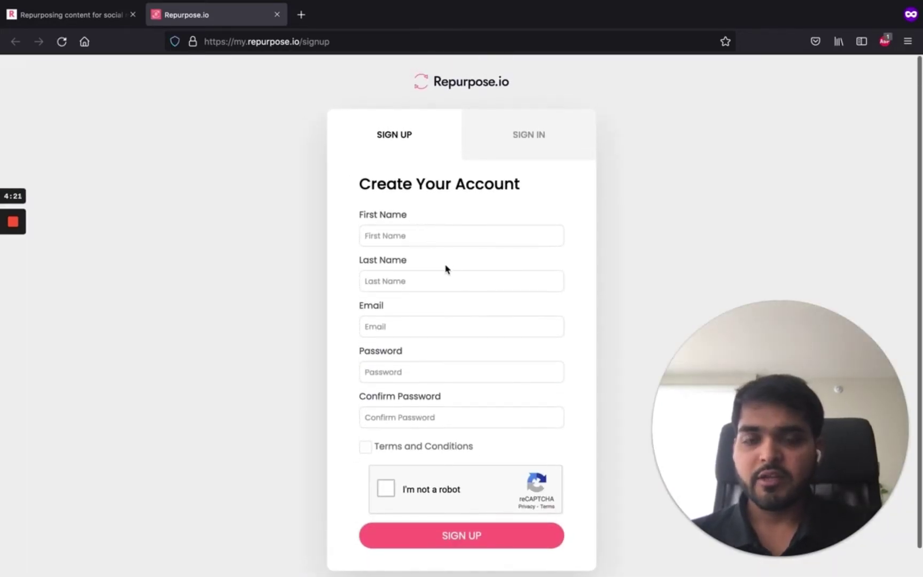
pyautogui.scroll(-1, 439, 273)
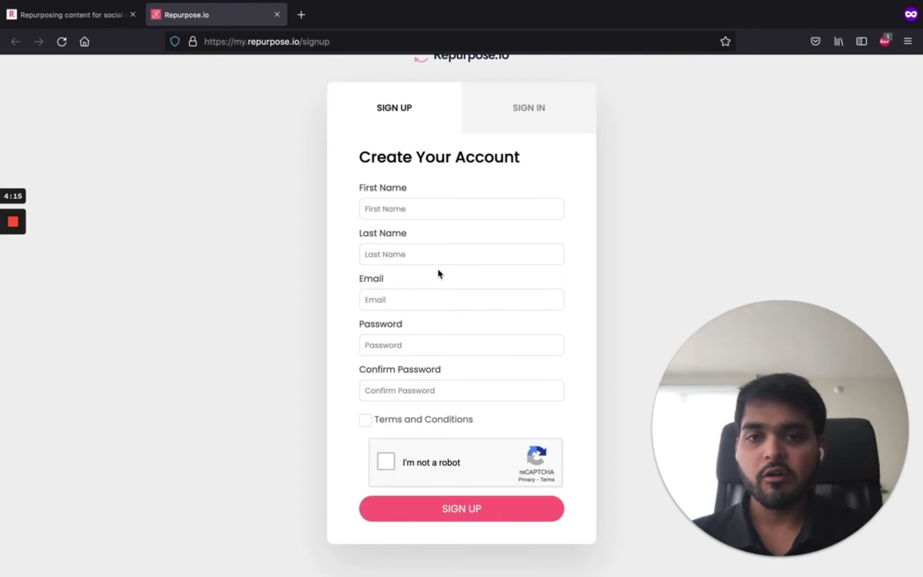
# - Enter the user's first and last name on the Create Your Account form to sign up
pyautogui.click(408, 212)
pyautogui.press('Tab')
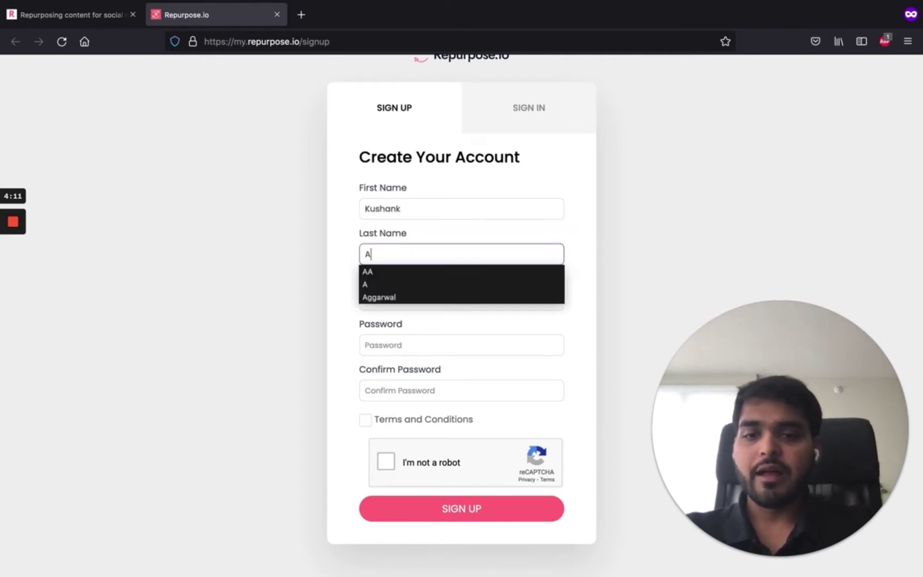
pyautogui.click(336, 258)
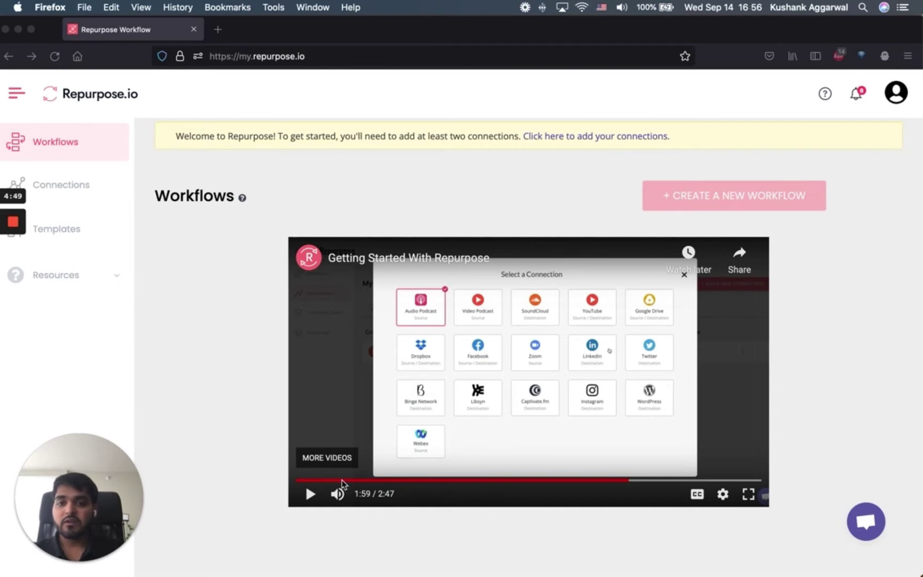
# - Skim the Getting Started video, then follow the banner link to add connections
pyautogui.click(357, 480)
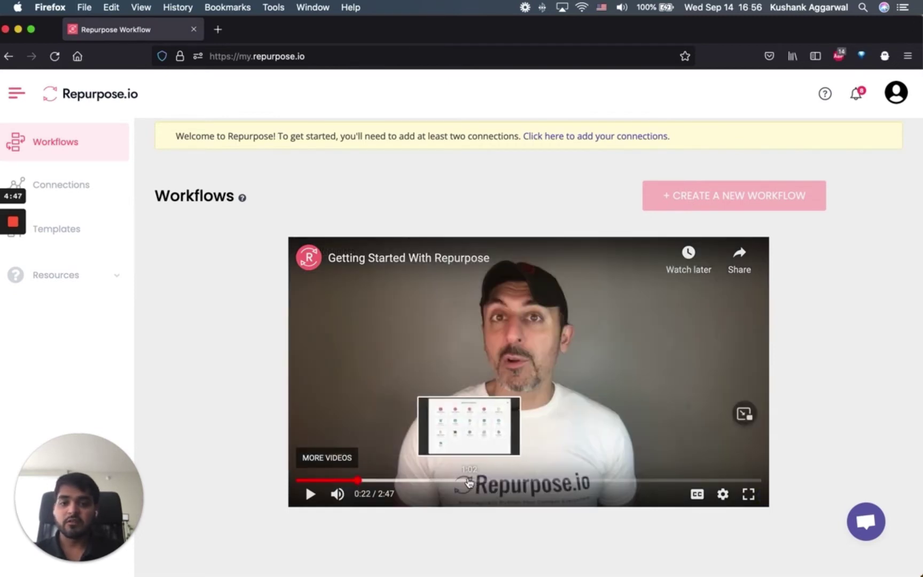
pyautogui.click(469, 480)
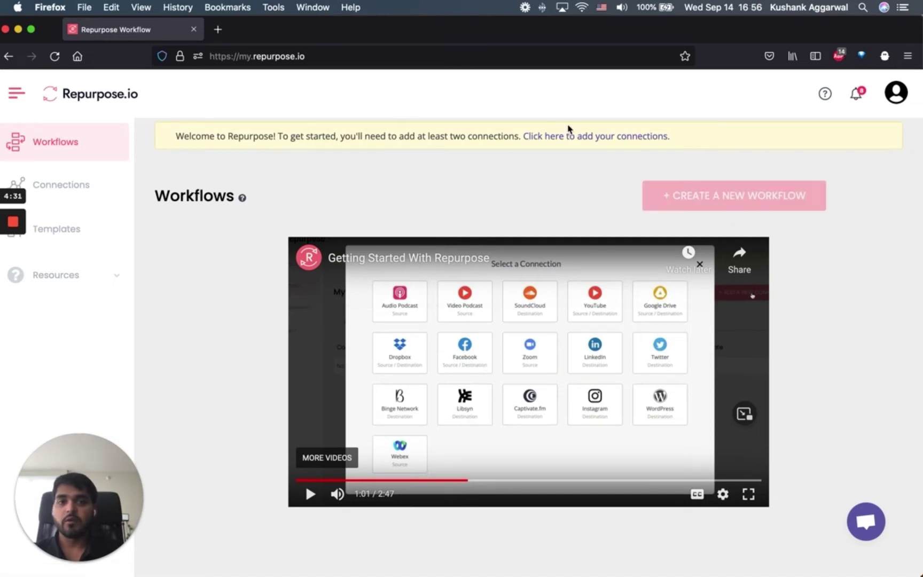
pyautogui.click(571, 140)
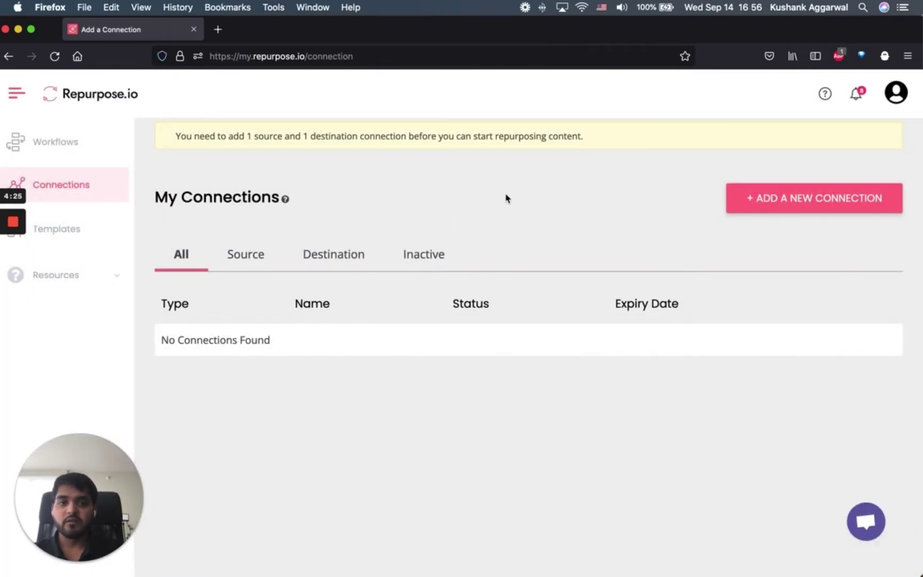
# - Bring up the Select a Connection platform list and dismiss the voice assistant popup
pyautogui.click(768, 203)
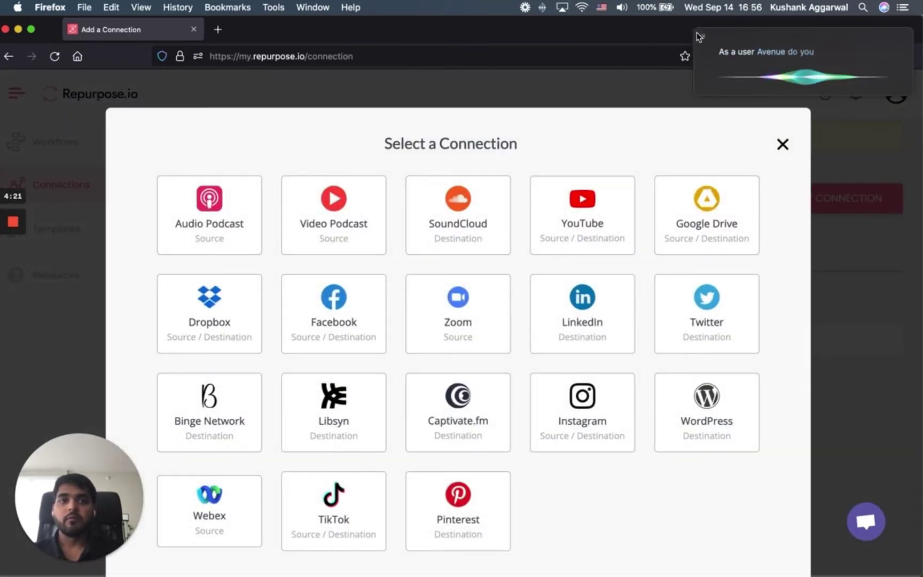
pyautogui.click(699, 35)
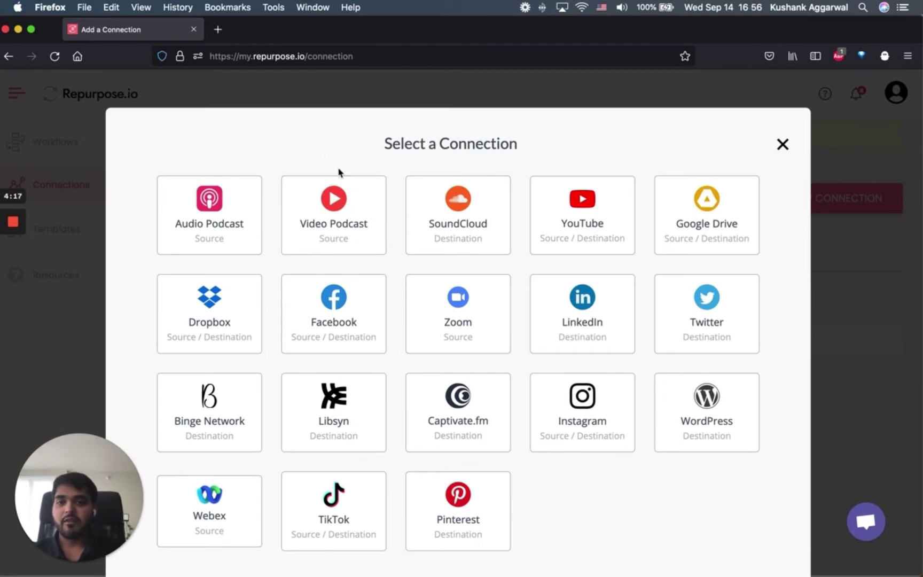
pyautogui.scroll(-2, 326, 148)
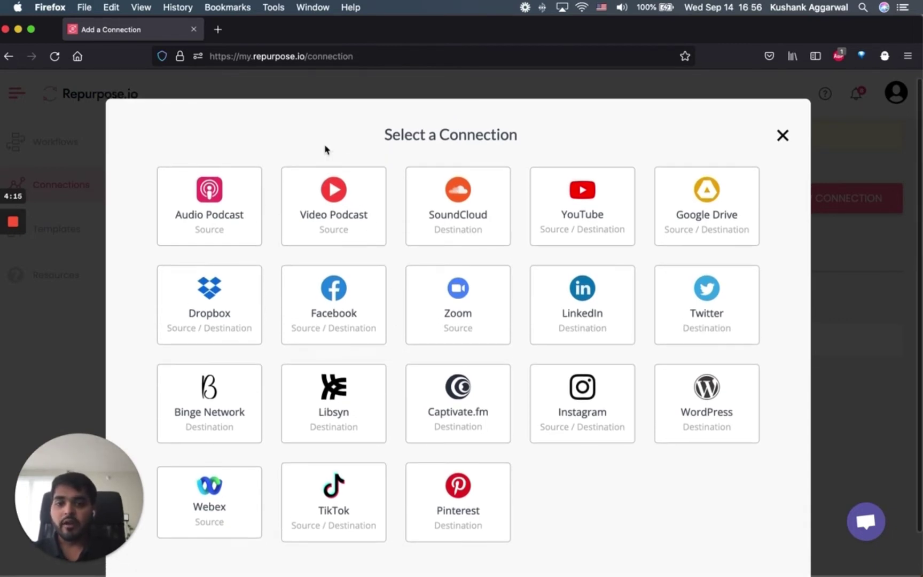
pyautogui.scroll(-1, 326, 148)
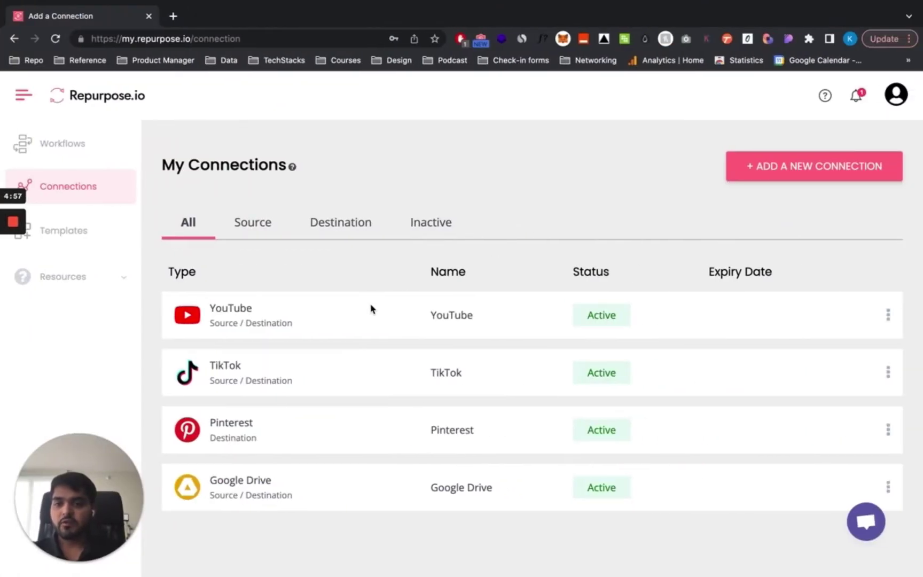
# - Review the four active connections, close the connection chooser unused, and go to Workflows
pyautogui.scroll(-1, 371, 309)
pyautogui.click(769, 170)
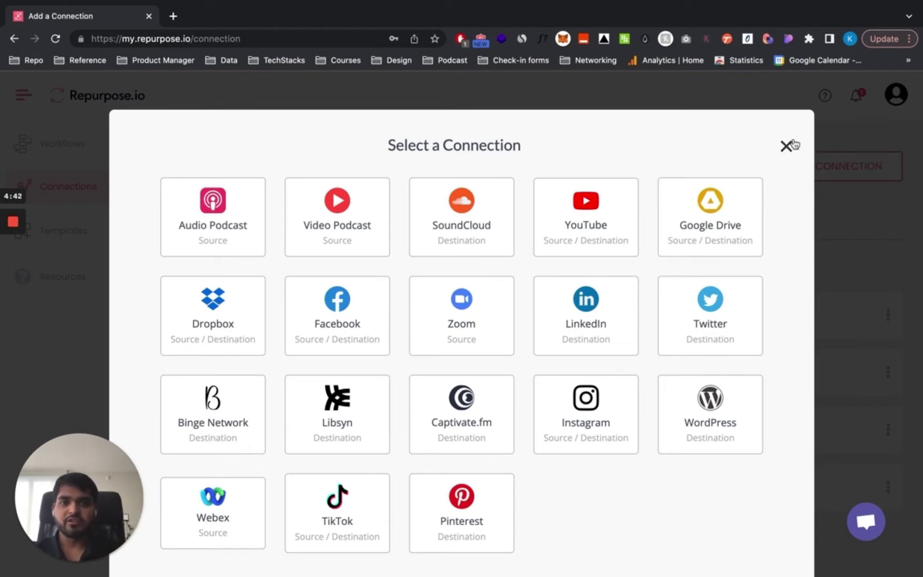
pyautogui.click(786, 146)
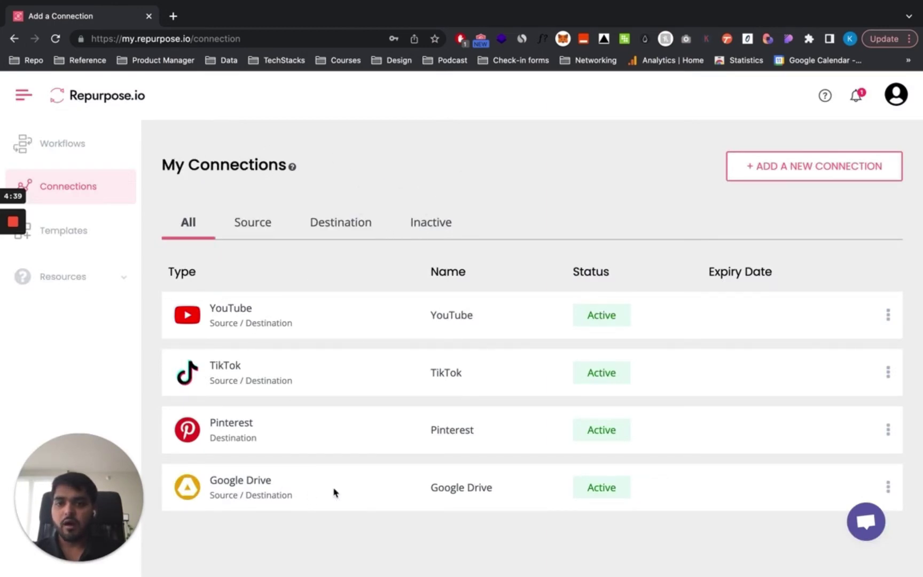
pyautogui.scroll(1, 525, 426)
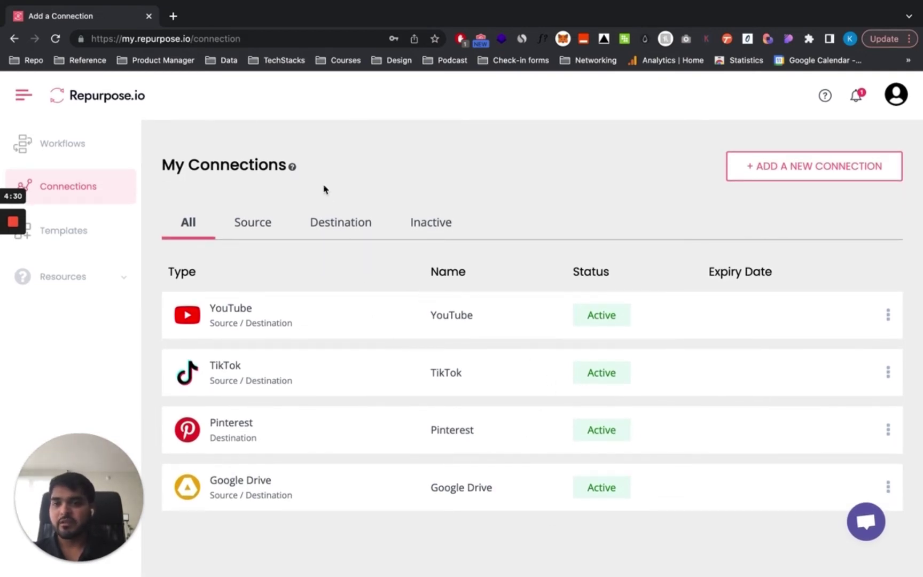
pyautogui.click(75, 152)
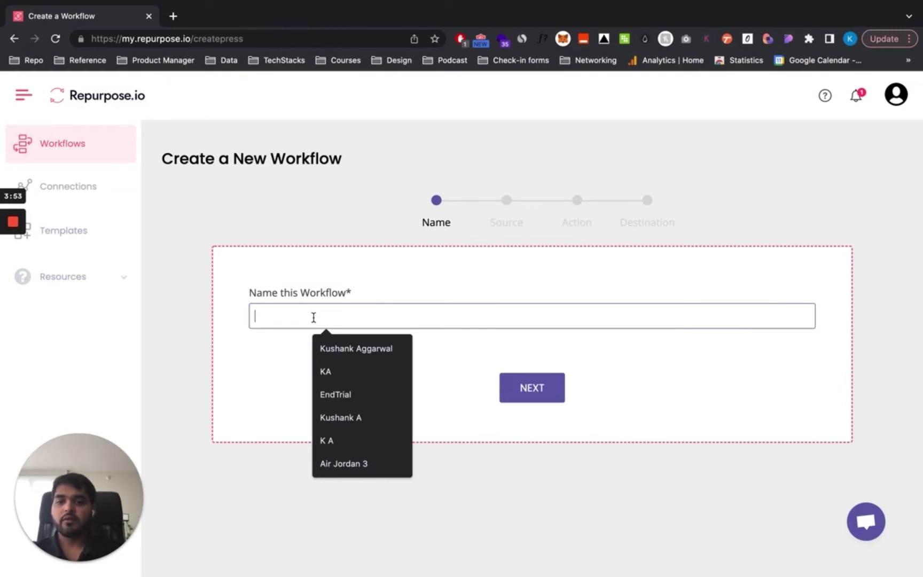
# - Name the new workflow 'Test Workflow 1' and continue
pyautogui.write('R')
pyautogui.write('s')
pyautogui.press('BackSpace')
pyautogui.write('est Workflow 1')
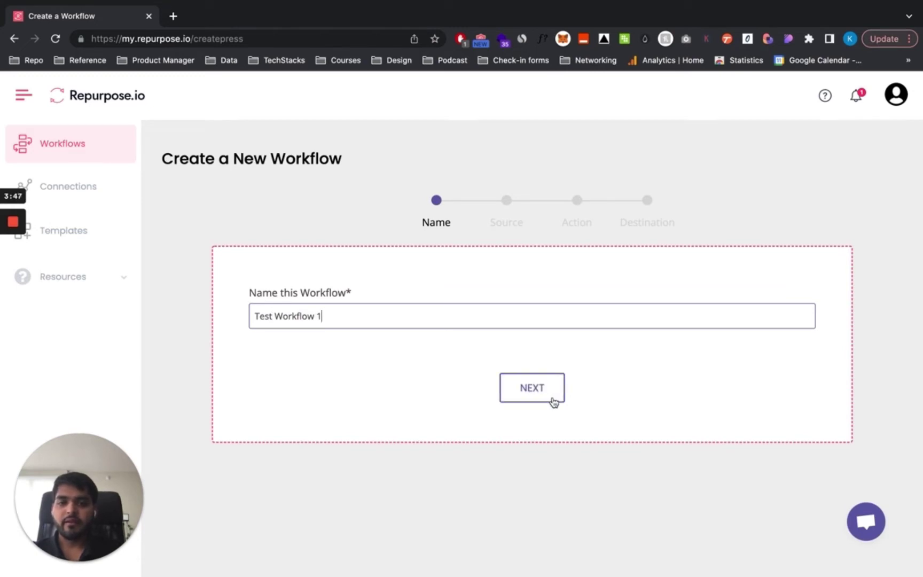
pyautogui.click(532, 391)
# - Set TikTok as both the source type and source connection
pyautogui.click(370, 315)
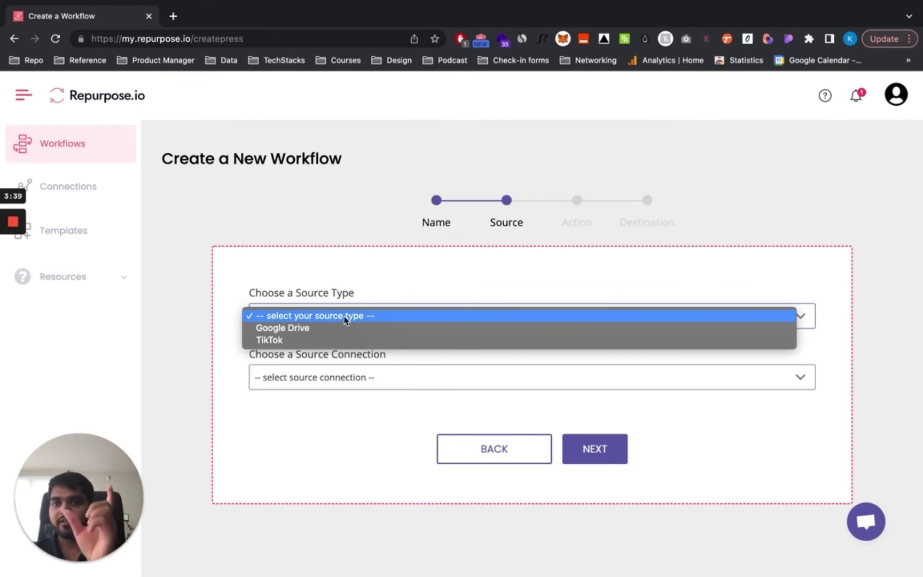
pyautogui.click(310, 339)
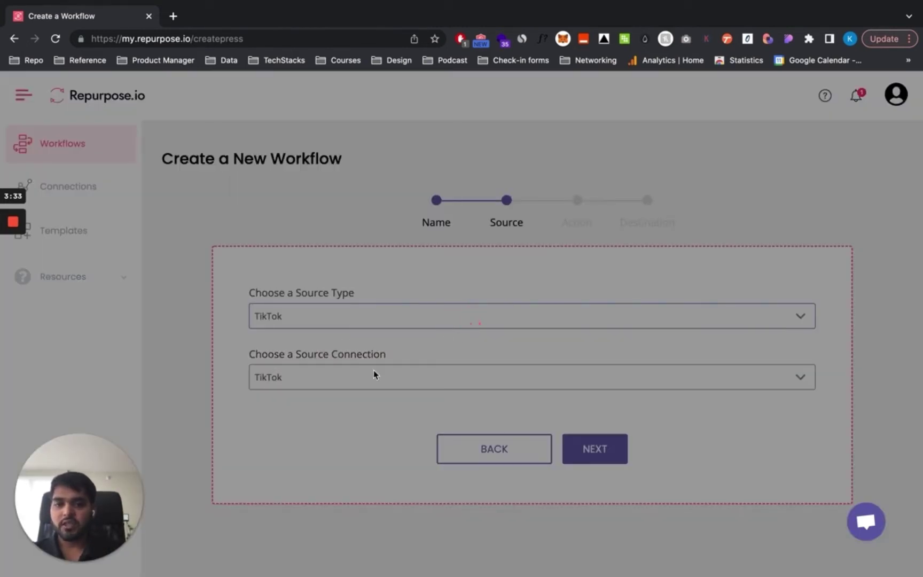
pyautogui.click(344, 374)
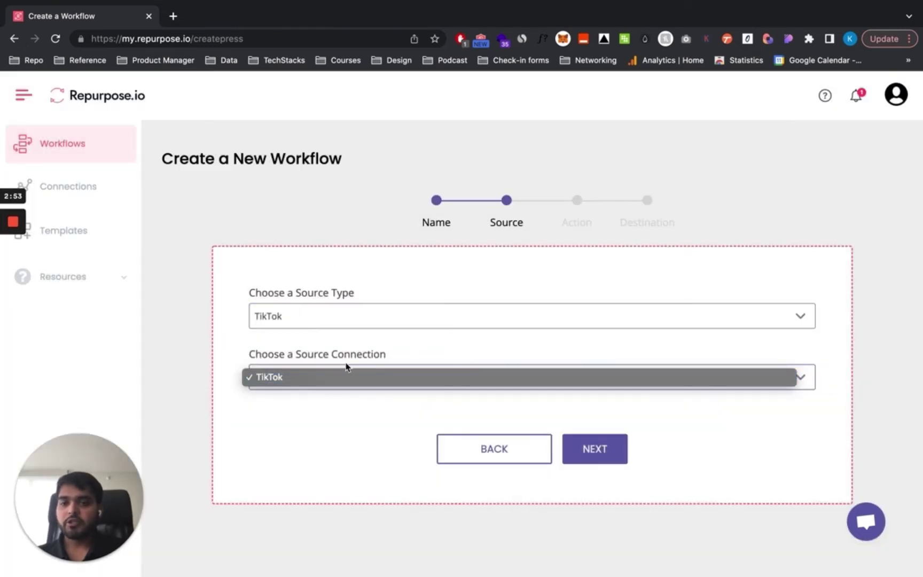
pyautogui.click(335, 395)
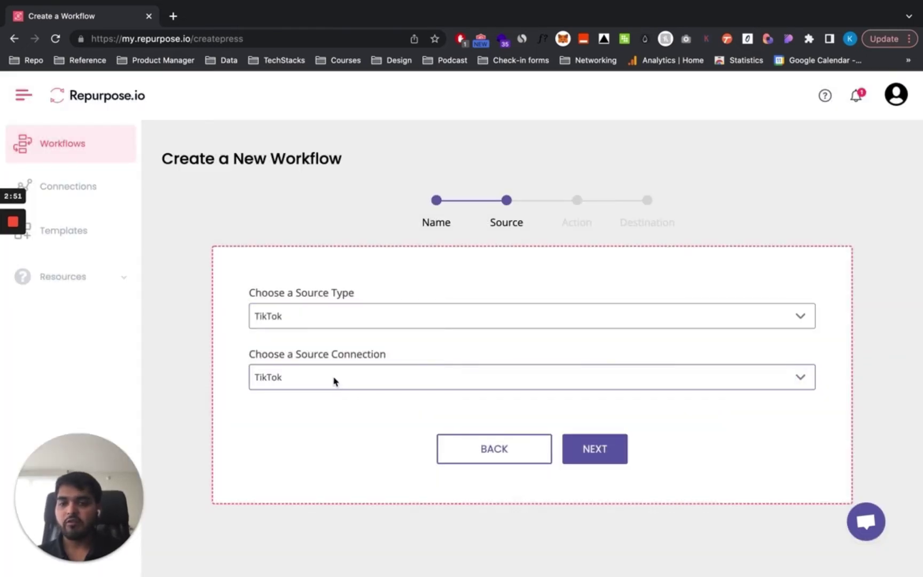
pyautogui.click(333, 380)
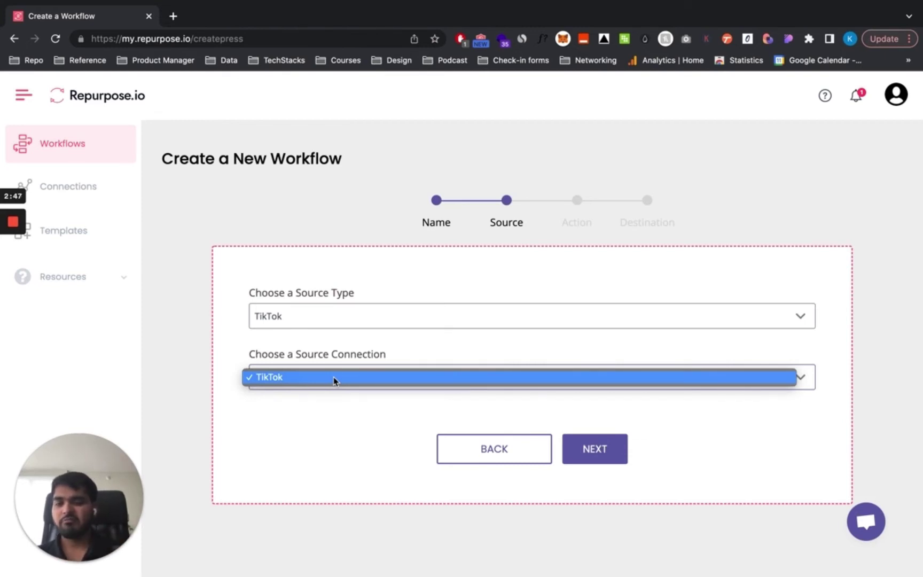
pyautogui.click(333, 378)
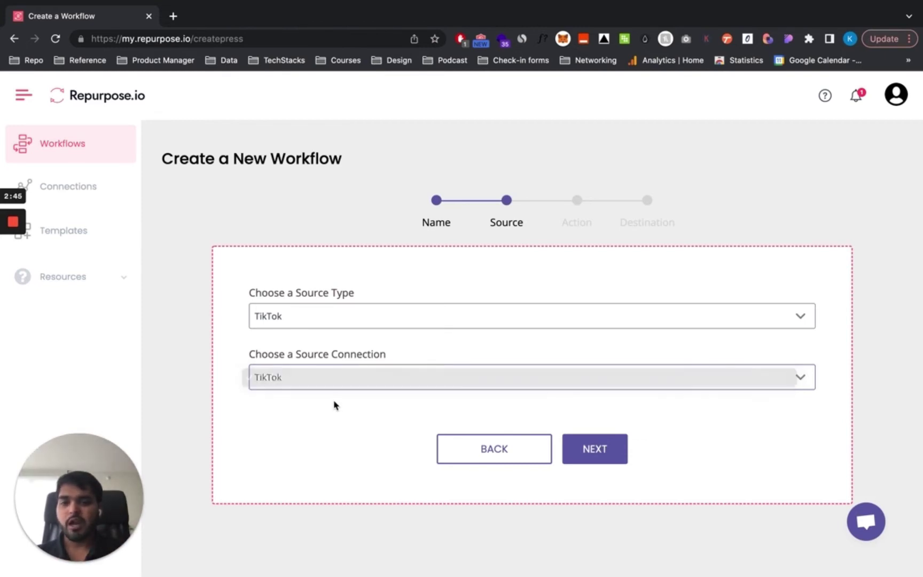
pyautogui.click(605, 452)
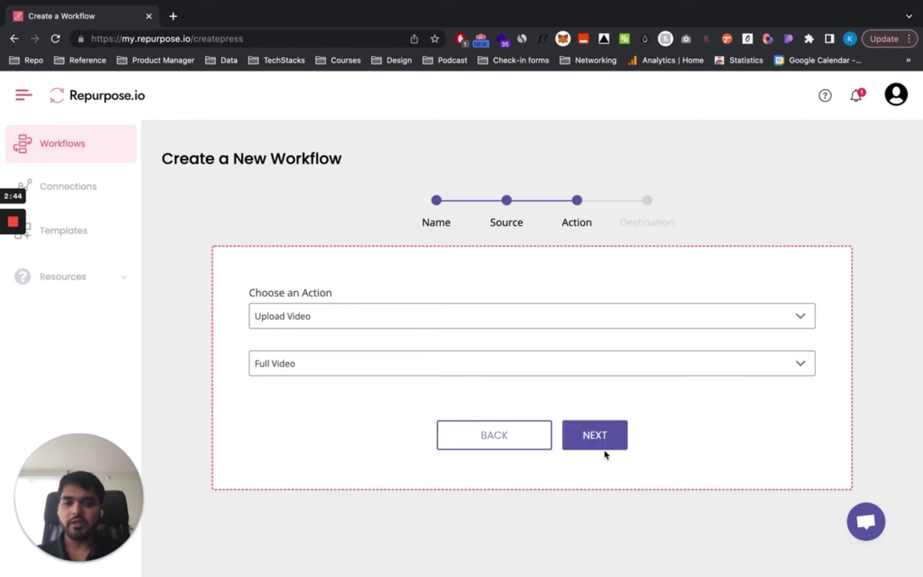
# - Keep the action as Upload Video with Full Video rather than clips
pyautogui.click(360, 315)
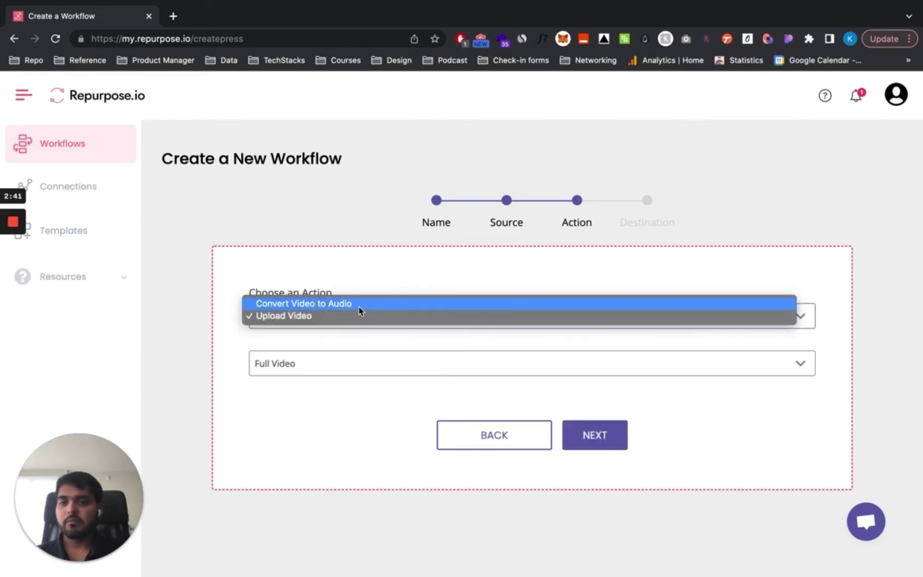
pyautogui.click(346, 336)
pyautogui.click(324, 357)
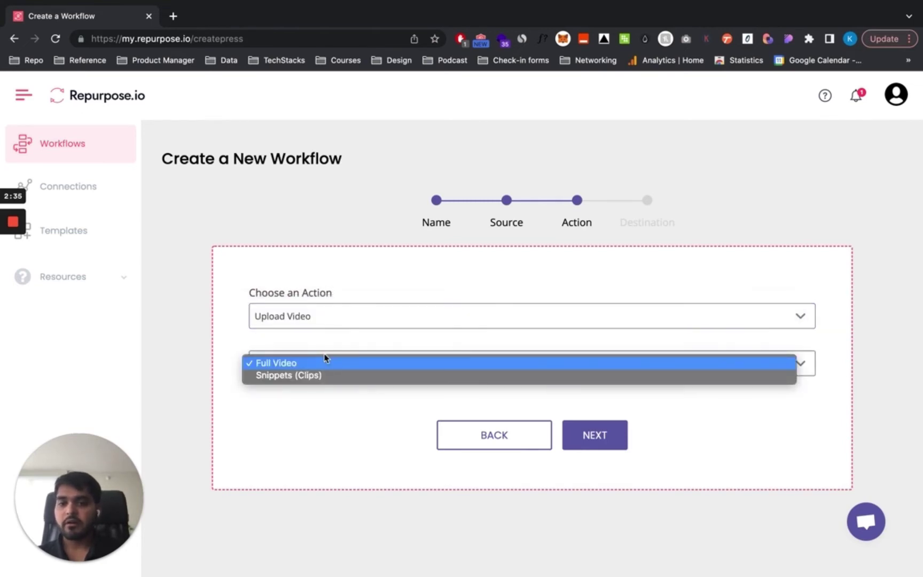
pyautogui.click(323, 360)
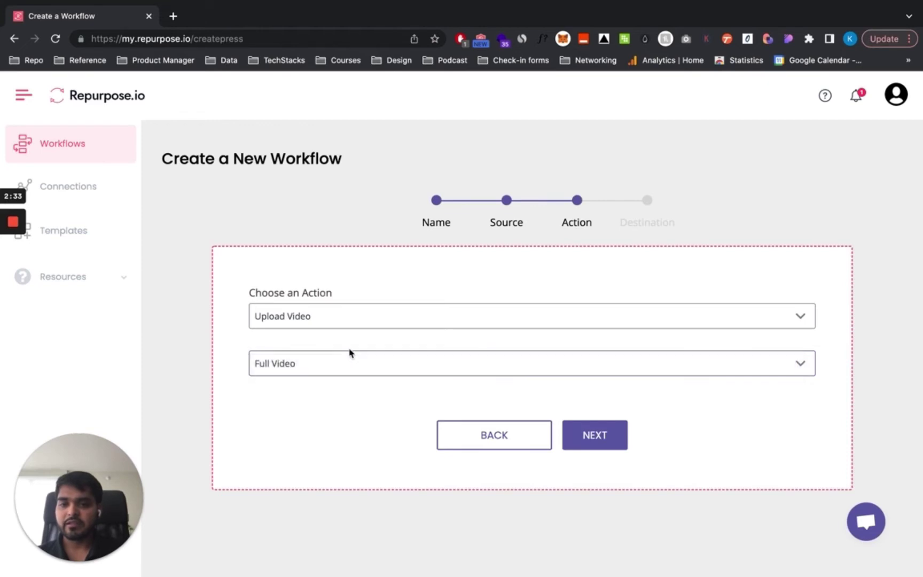
# - Choose the destination connection and its only available playlist/folder
pyautogui.click(589, 425)
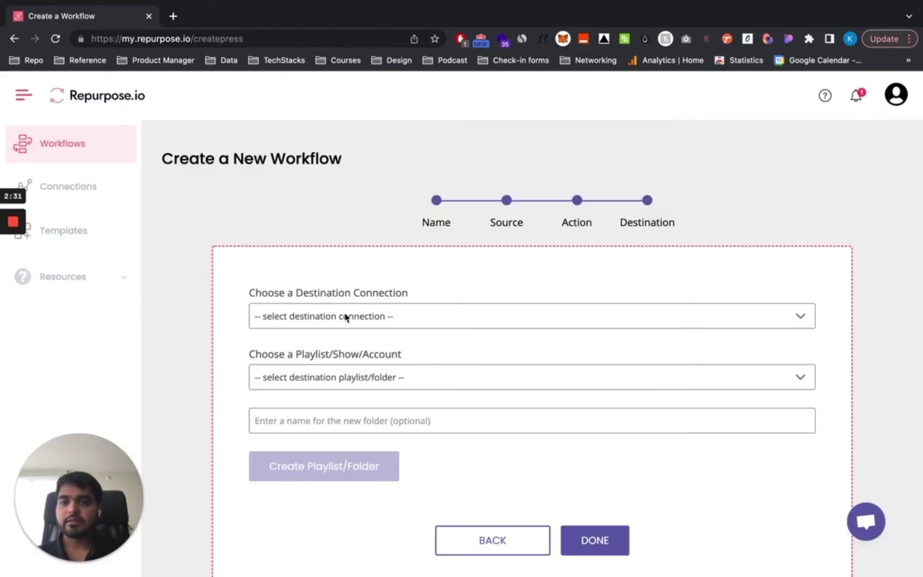
pyautogui.click(346, 318)
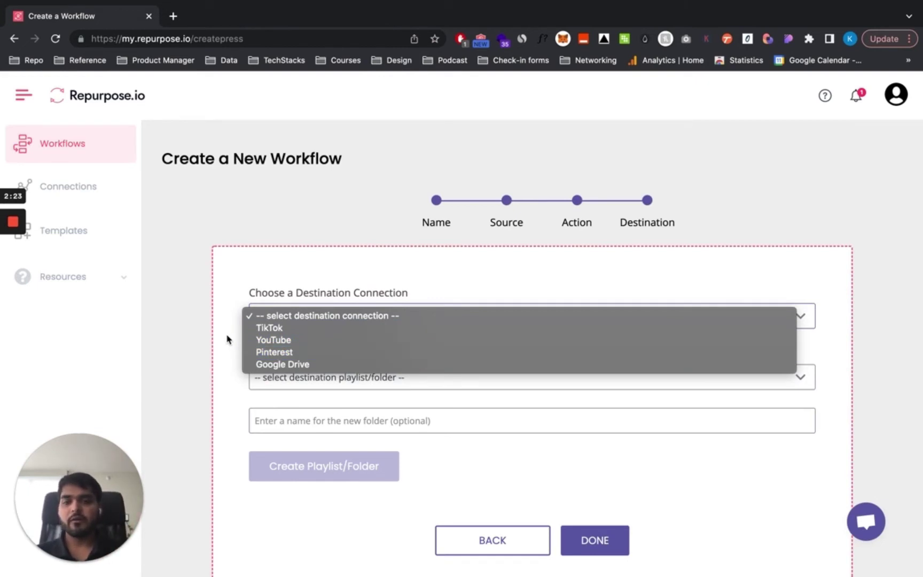
pyautogui.click(223, 353)
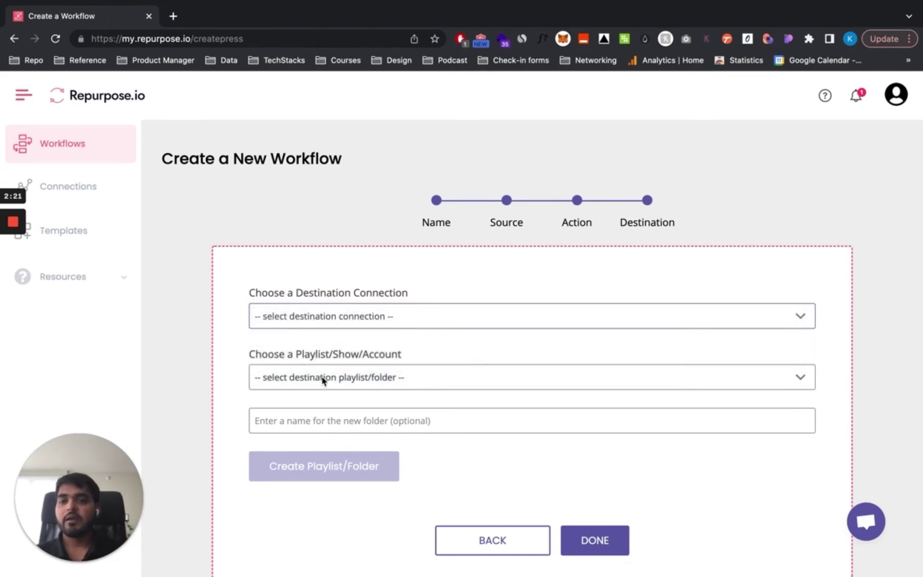
pyautogui.click(322, 379)
pyautogui.click(324, 377)
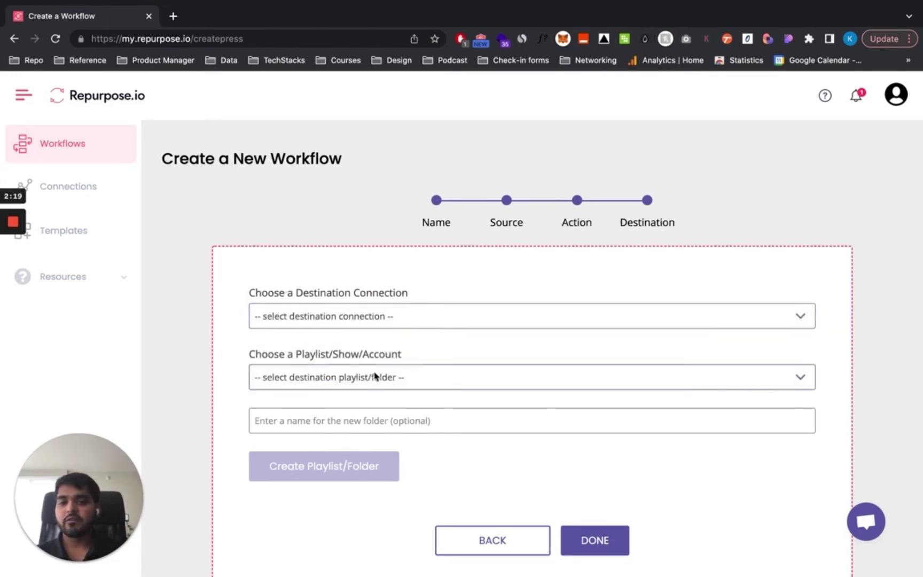
pyautogui.scroll(-1, 334, 383)
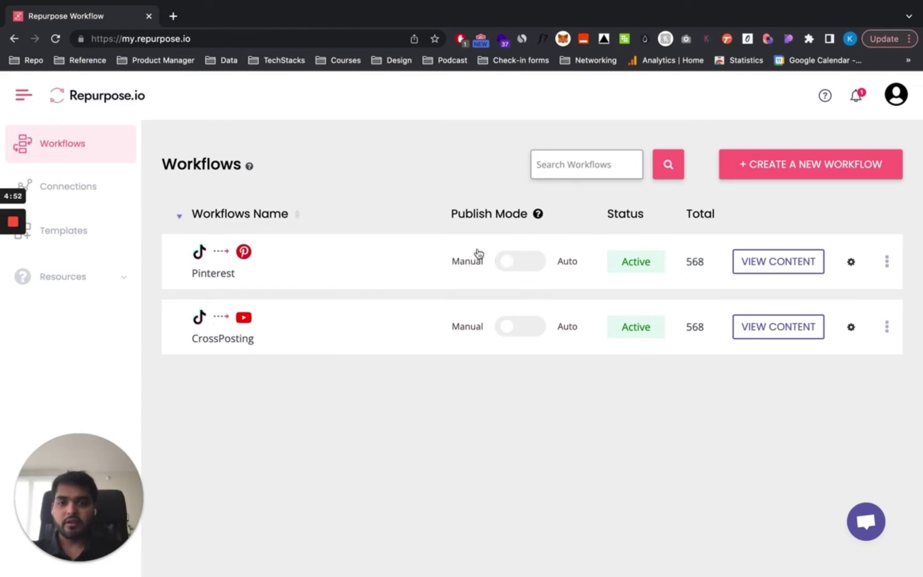
# - Dismiss the Pinterest auto-publish prompt to stay Manual, then view that workflow's content
pyautogui.click(530, 261)
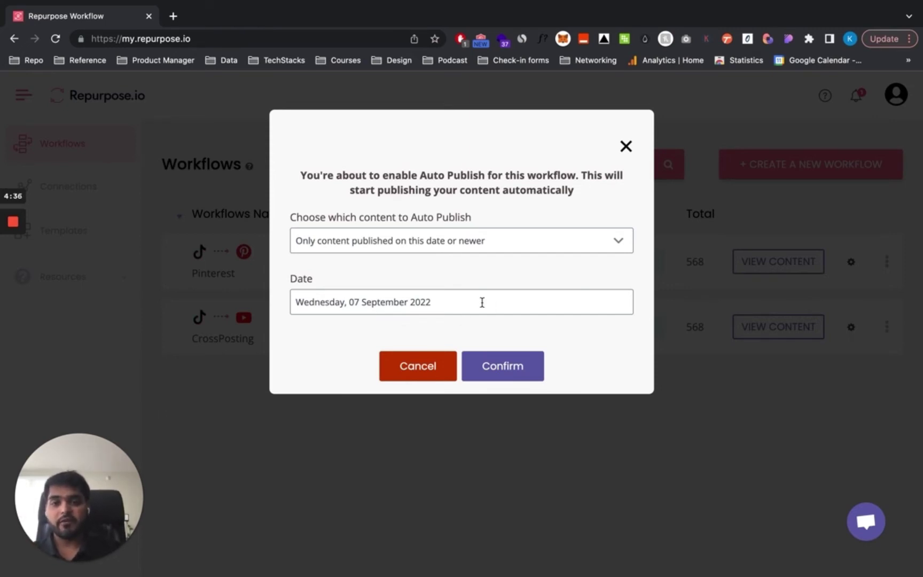
pyautogui.click(625, 147)
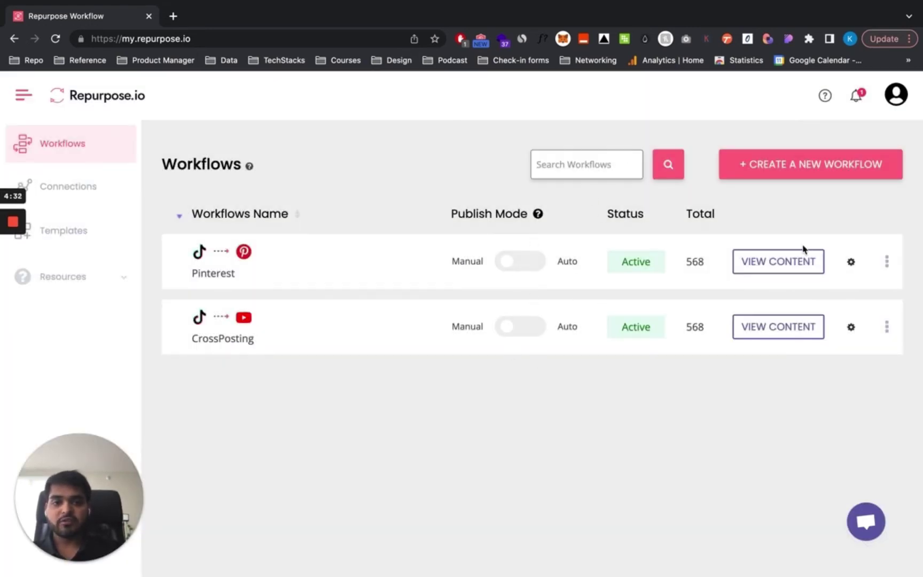
pyautogui.click(784, 265)
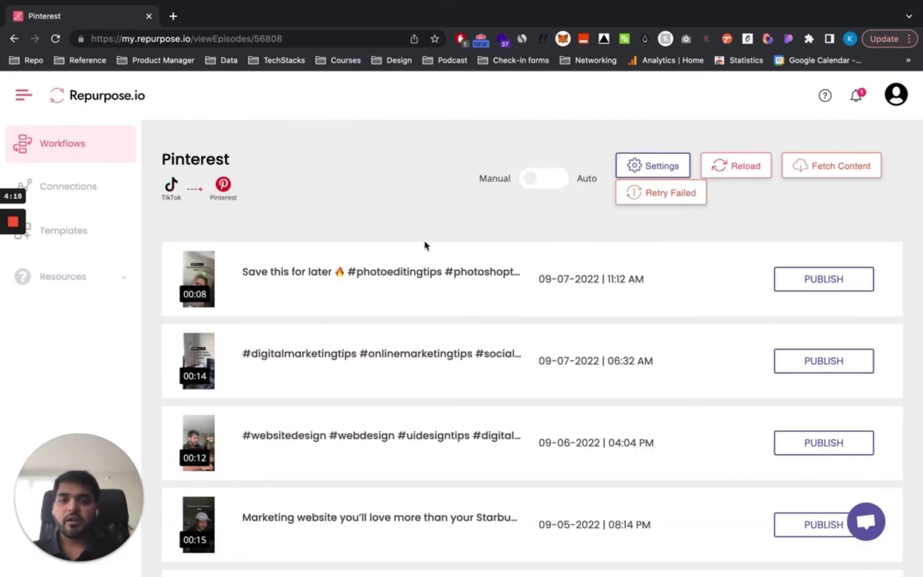
# - Scroll the Pinterest content list to find the 08-24-2022 scrapbook-app video
pyautogui.scroll(-10, 425, 245)
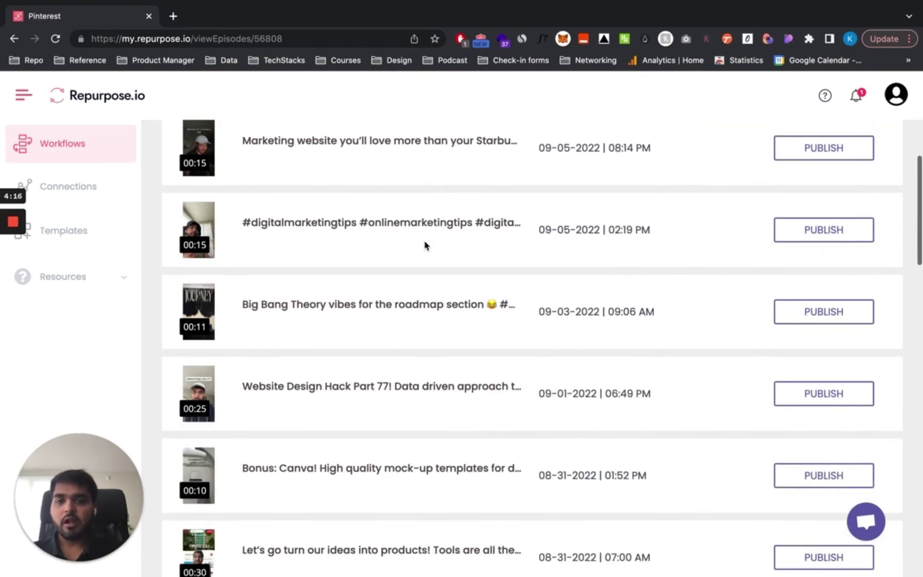
pyautogui.scroll(-5, 425, 244)
pyautogui.scroll(-5, 491, 321)
pyautogui.scroll(-9, 490, 317)
pyautogui.scroll(7, 490, 317)
pyautogui.scroll(1, 508, 316)
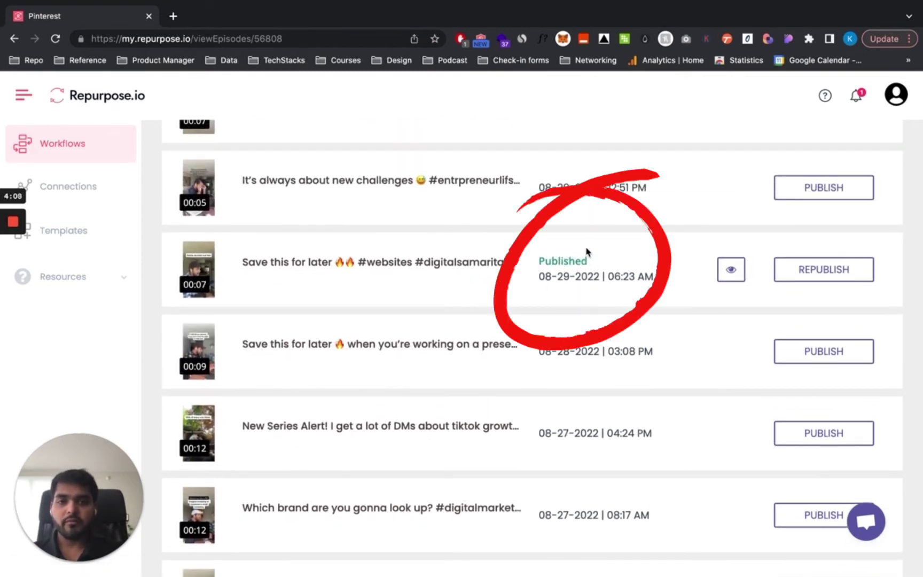
pyautogui.scroll(-7, 572, 295)
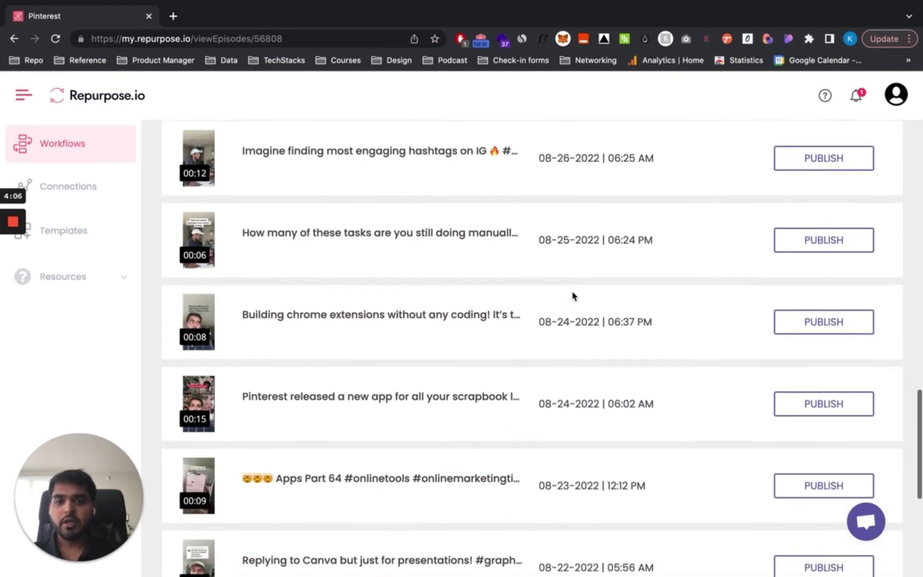
pyautogui.scroll(6, 573, 295)
pyautogui.scroll(-8, 573, 295)
pyautogui.scroll(1, 572, 296)
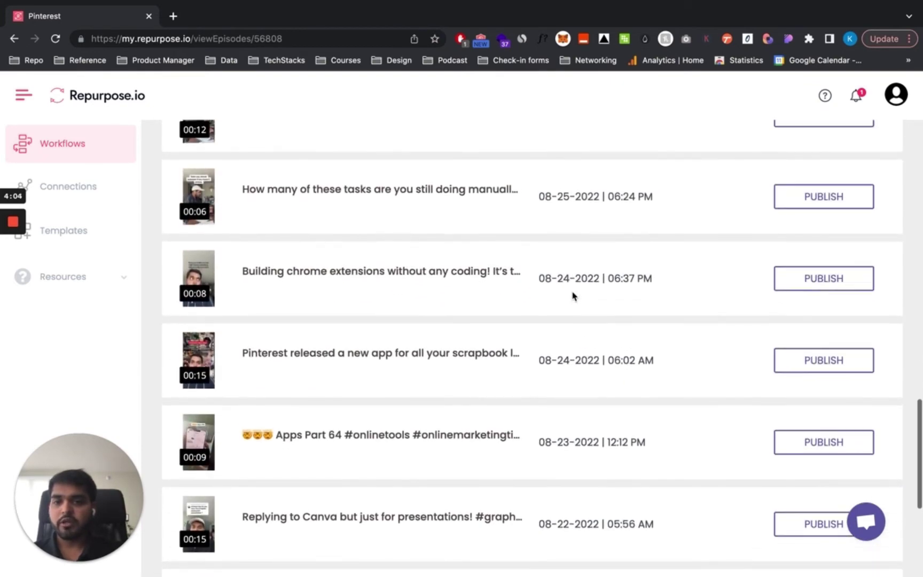
pyautogui.scroll(-1, 572, 296)
pyautogui.scroll(-1, 572, 295)
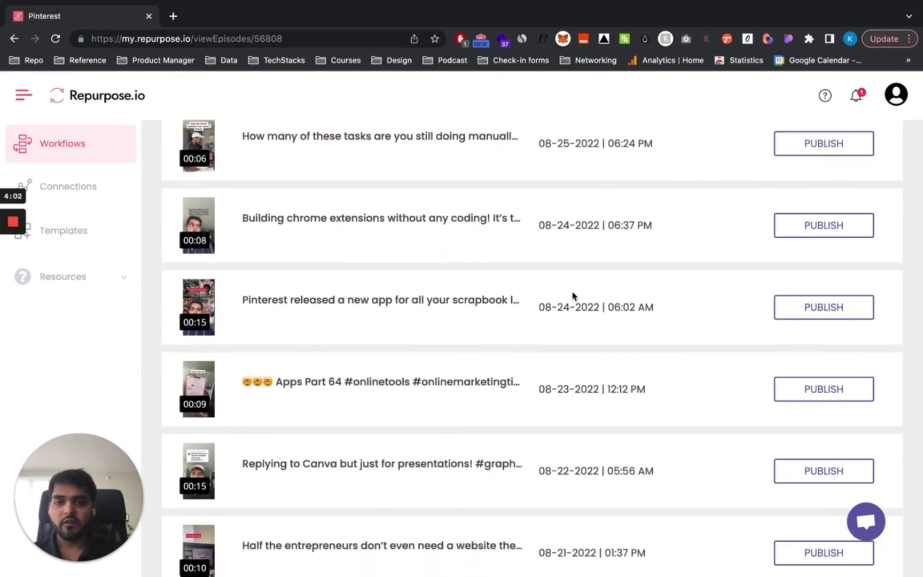
# - Publish the 08-24-2022 scrapbook-app video to Pinterest now, without burned-in captions
pyautogui.click(819, 315)
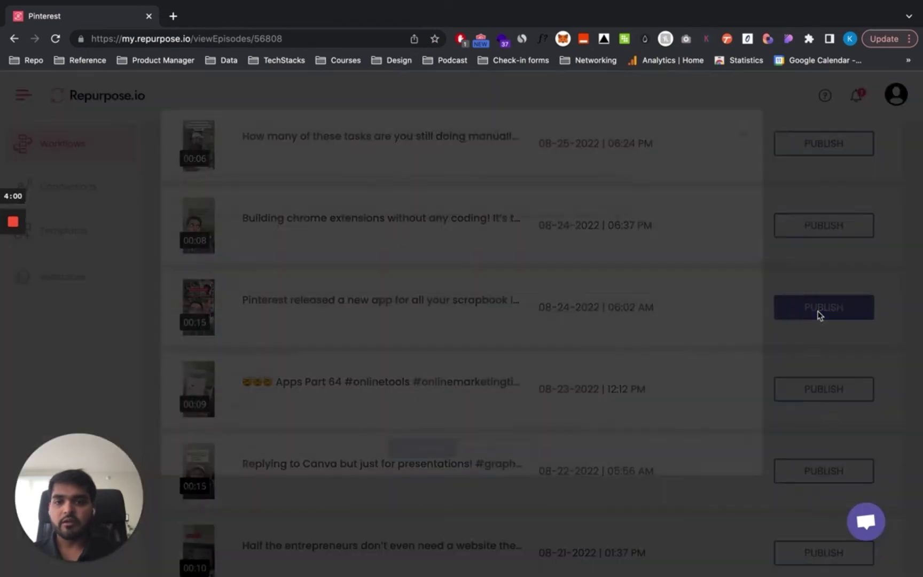
pyautogui.scroll(-3, 272, 309)
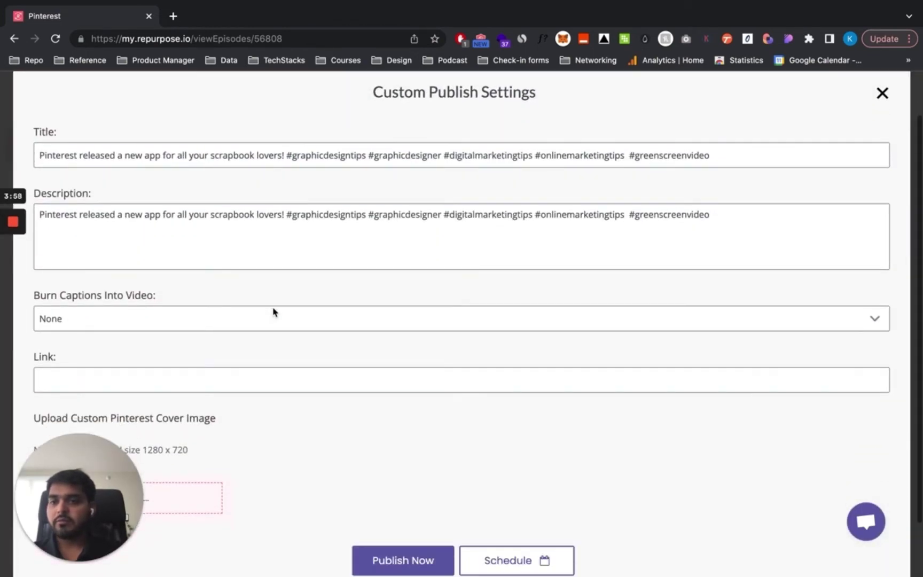
pyautogui.scroll(1, 162, 230)
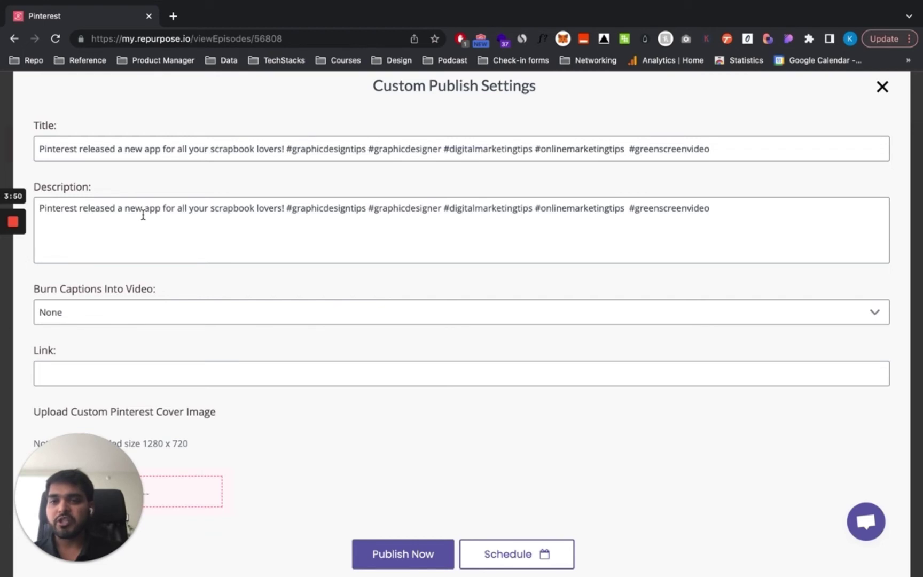
pyautogui.scroll(-1, 143, 217)
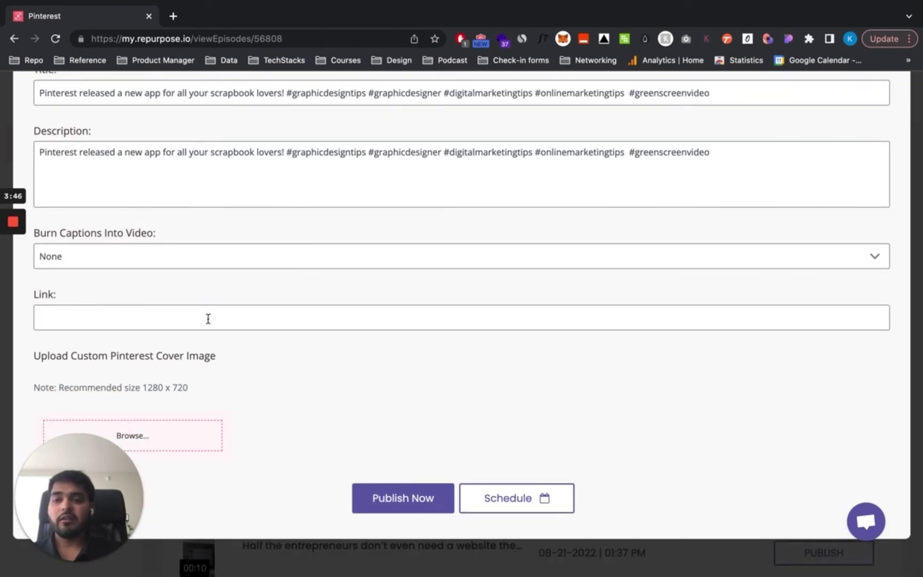
pyautogui.click(55, 463)
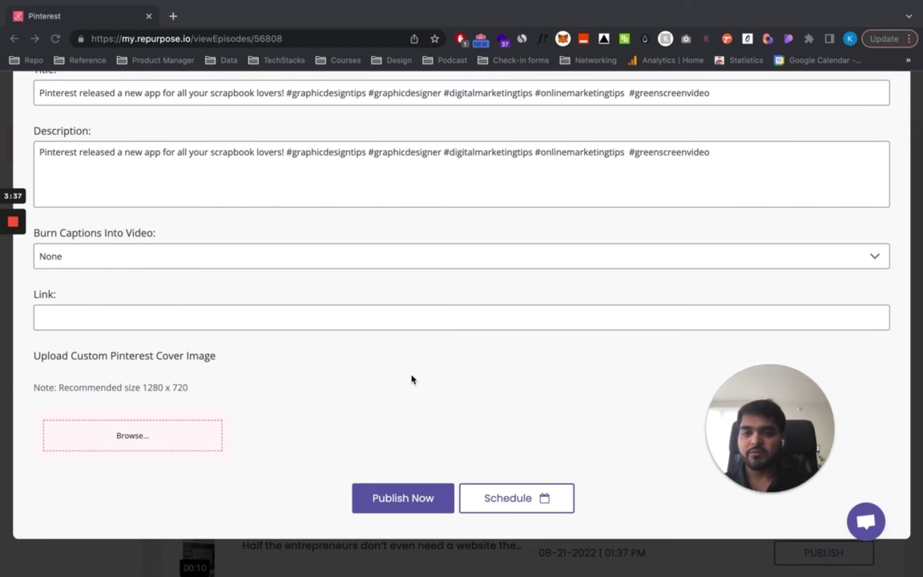
pyautogui.scroll(3, 411, 379)
pyautogui.scroll(-2, 412, 379)
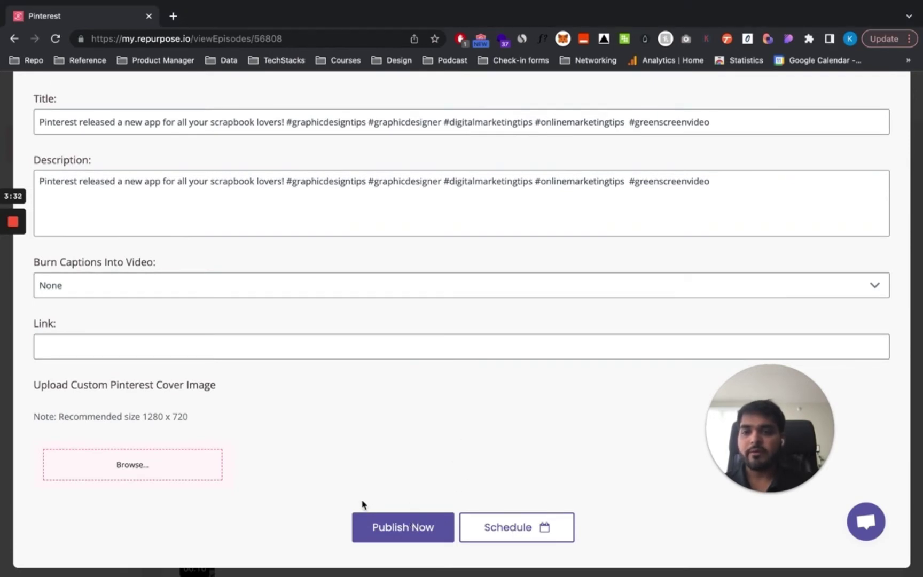
pyautogui.click(387, 529)
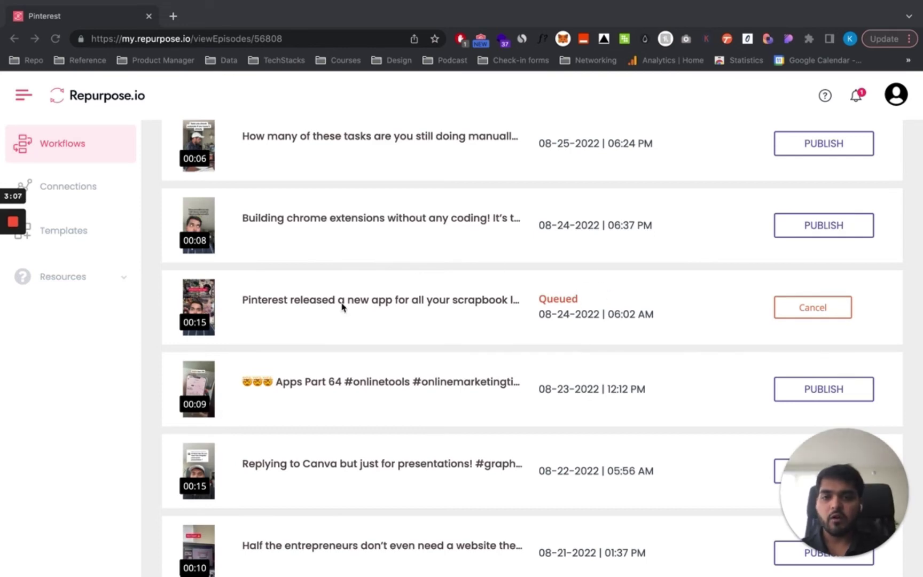
pyautogui.scroll(-3, 341, 303)
pyautogui.scroll(3, 342, 307)
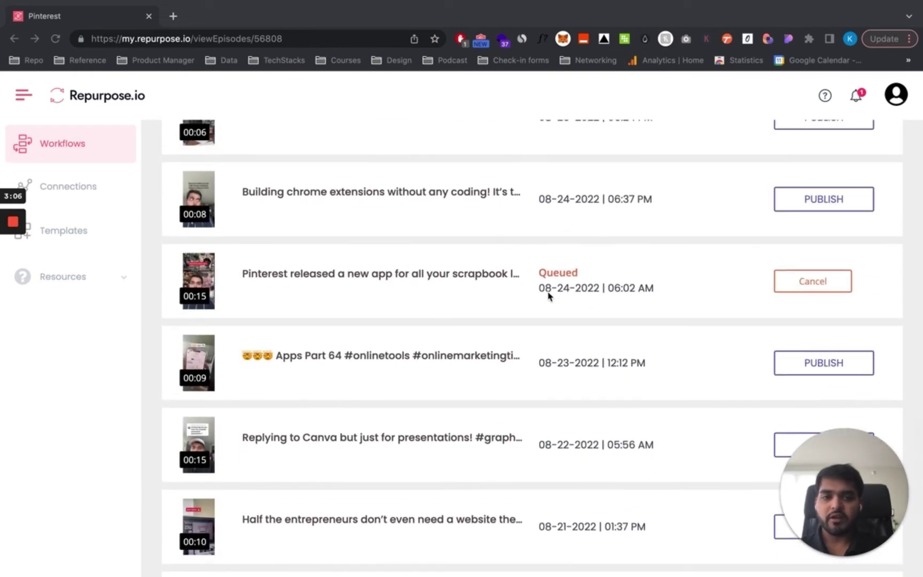
pyautogui.scroll(7, 468, 329)
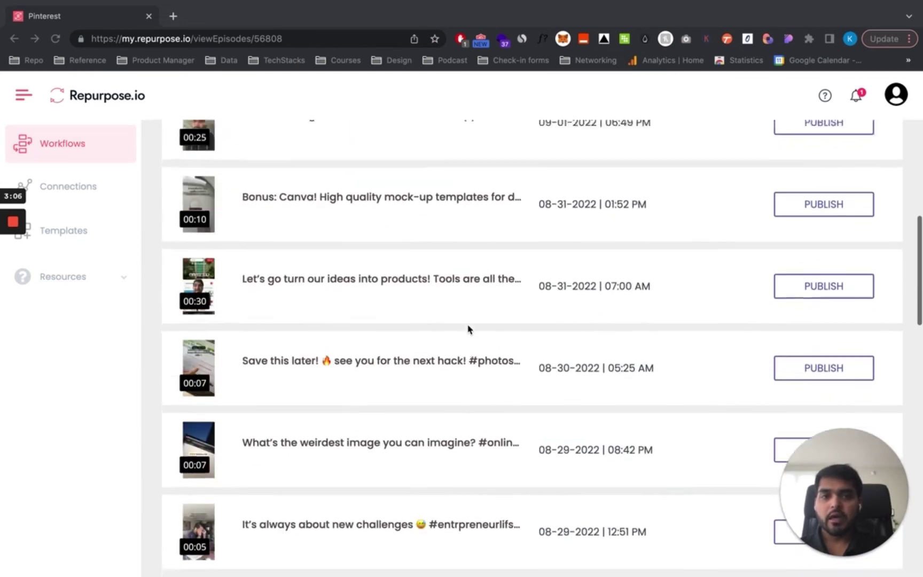
pyautogui.scroll(10, 469, 329)
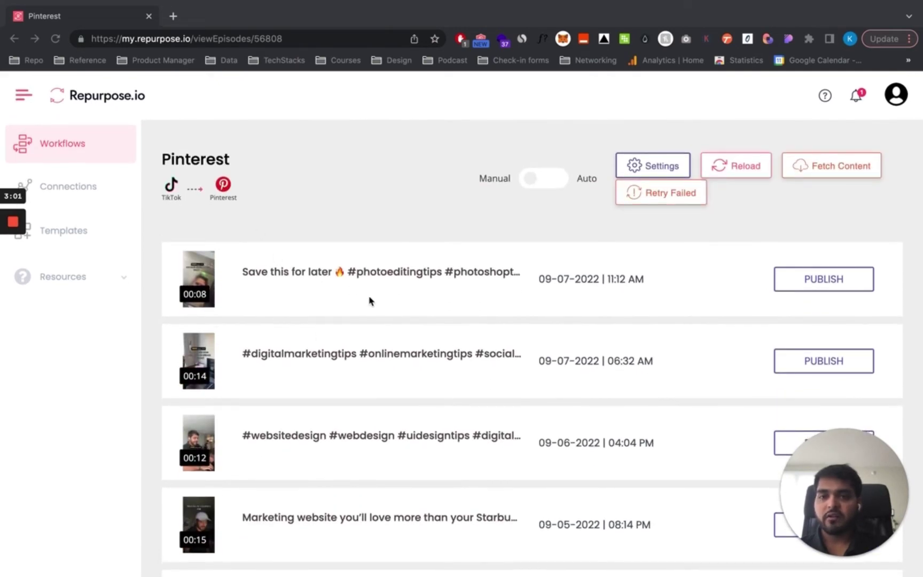
pyautogui.scroll(-3, 427, 281)
pyautogui.scroll(2, 711, 266)
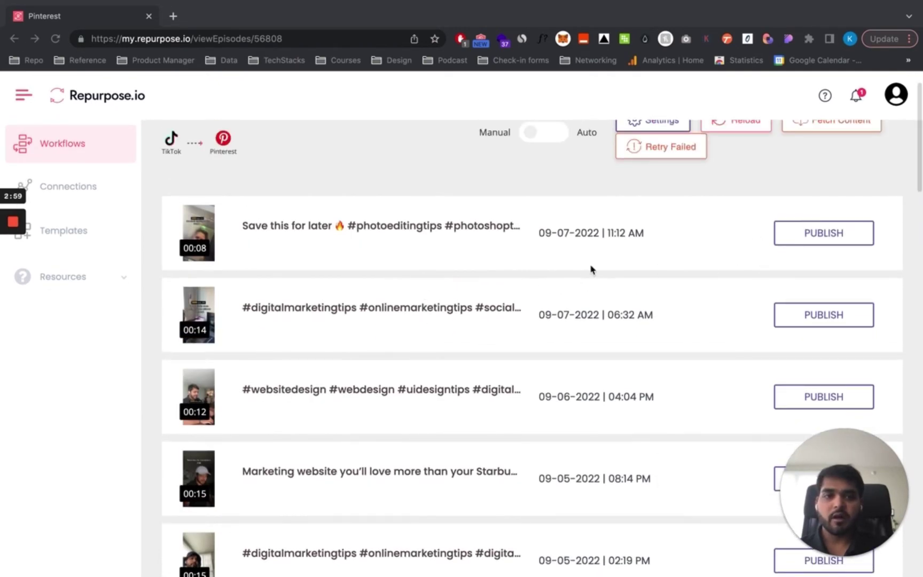
pyautogui.scroll(1, 695, 241)
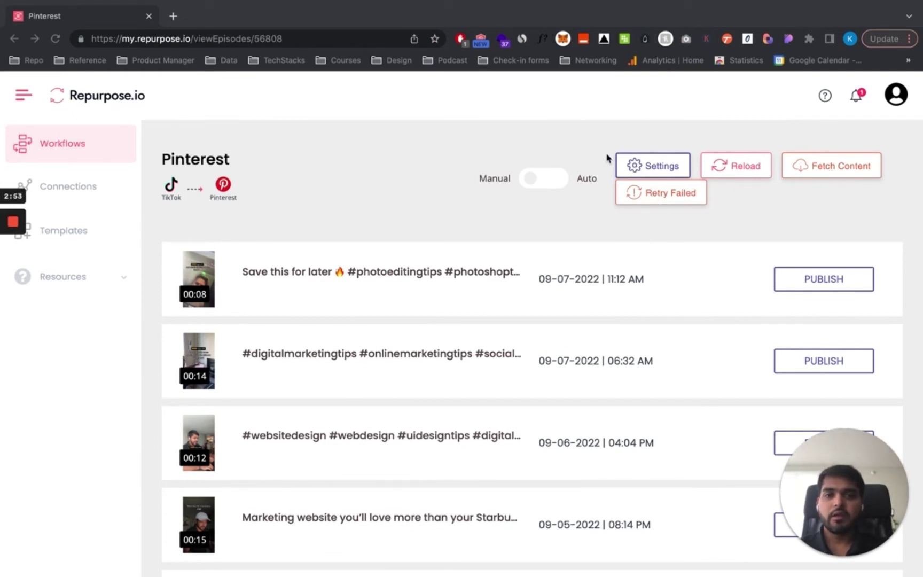
# - Open the Pinterest workflow settings, play the sample preview and check video style options
pyautogui.click(632, 167)
pyautogui.click(312, 302)
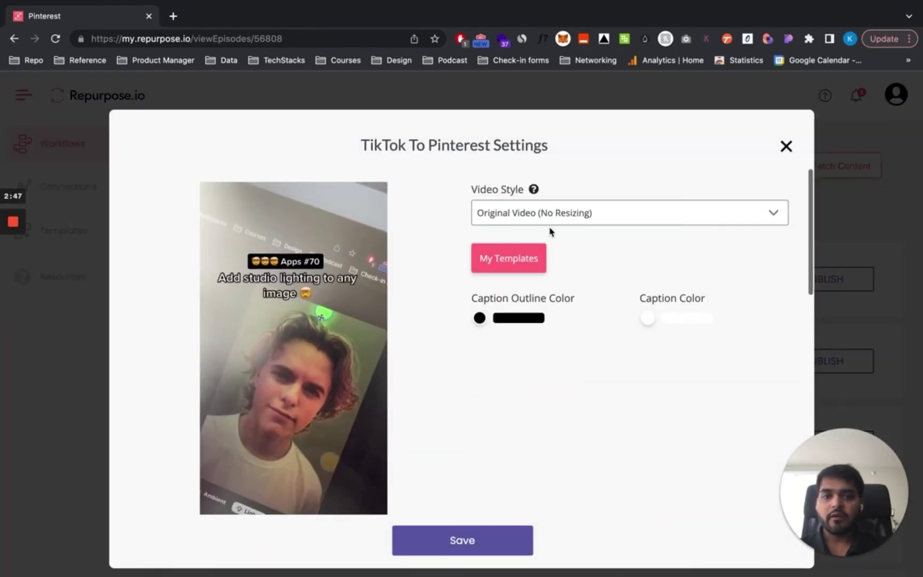
pyautogui.click(558, 216)
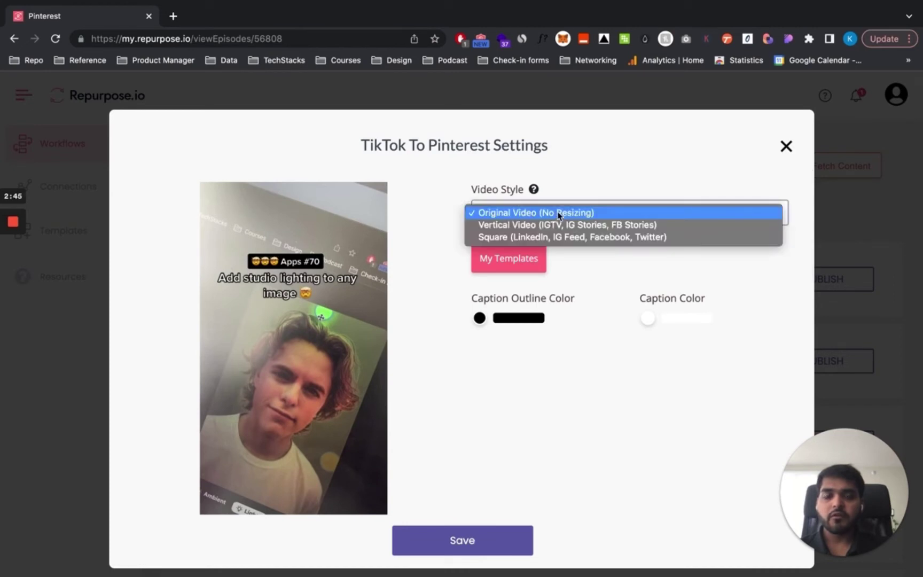
pyautogui.click(443, 225)
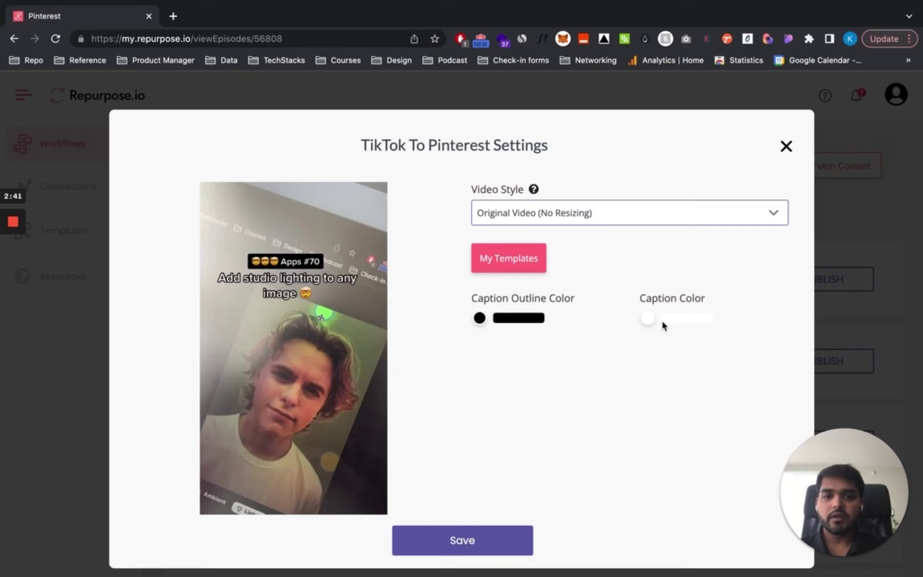
pyautogui.scroll(-1, 523, 379)
pyautogui.scroll(-2, 522, 380)
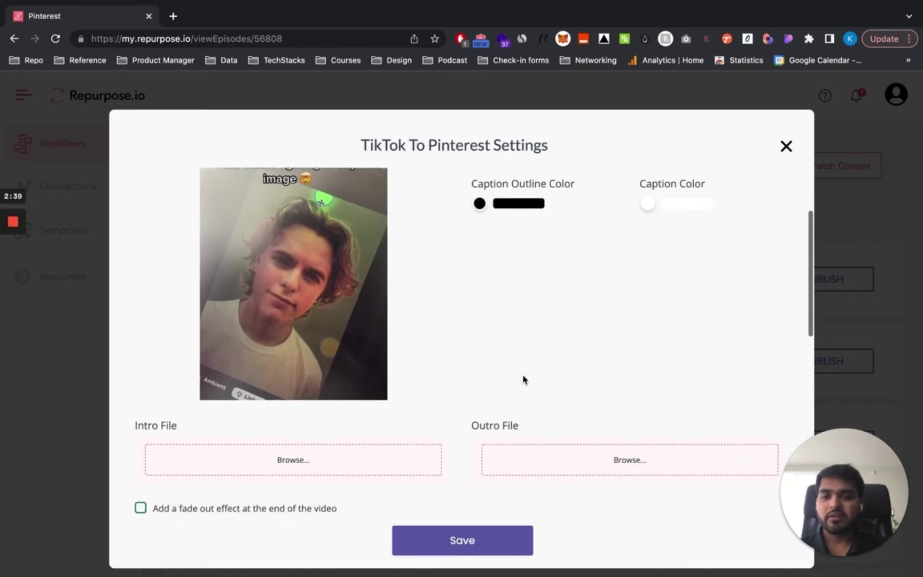
pyautogui.scroll(3, 523, 379)
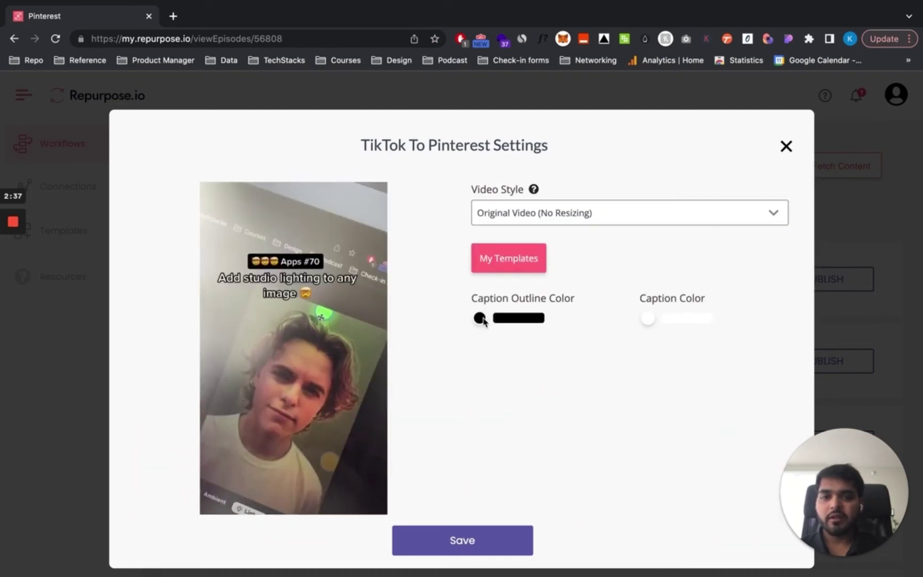
# - Make the caption outline pink and the caption colour dark red
pyautogui.click(480, 317)
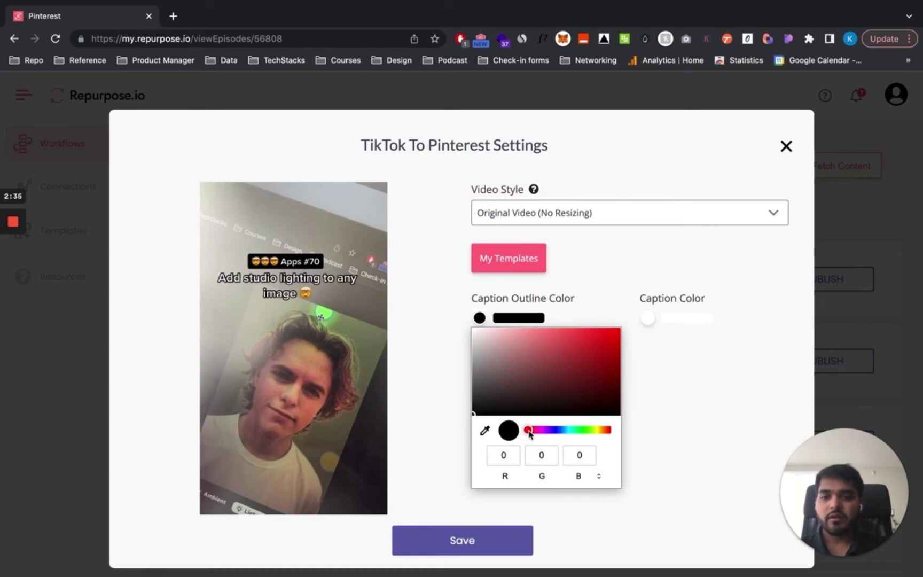
pyautogui.moveTo(529, 433); pyautogui.dragTo(567, 431)
pyautogui.click(675, 426)
pyautogui.click(648, 318)
pyautogui.click(479, 318)
pyautogui.click(479, 318)
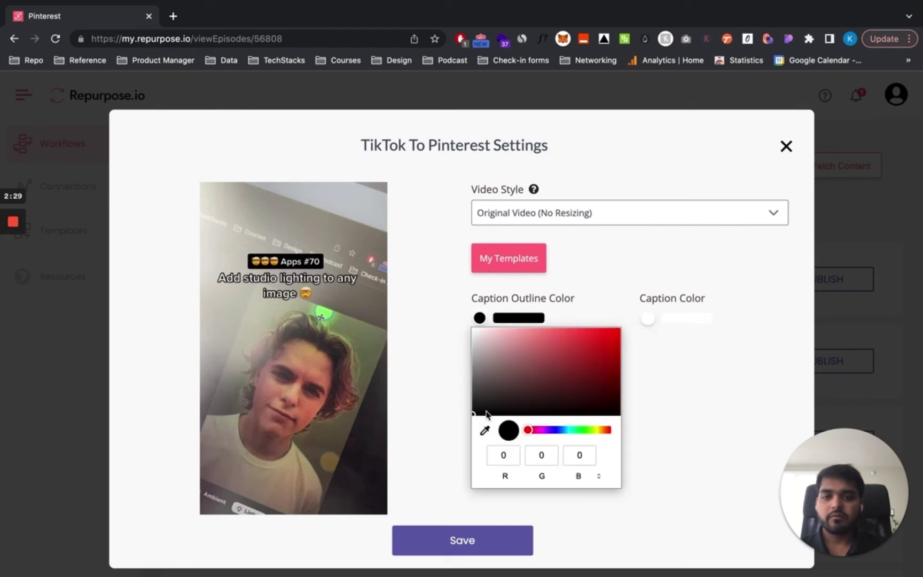
pyautogui.moveTo(483, 411); pyautogui.dragTo(546, 336)
pyautogui.click(645, 319)
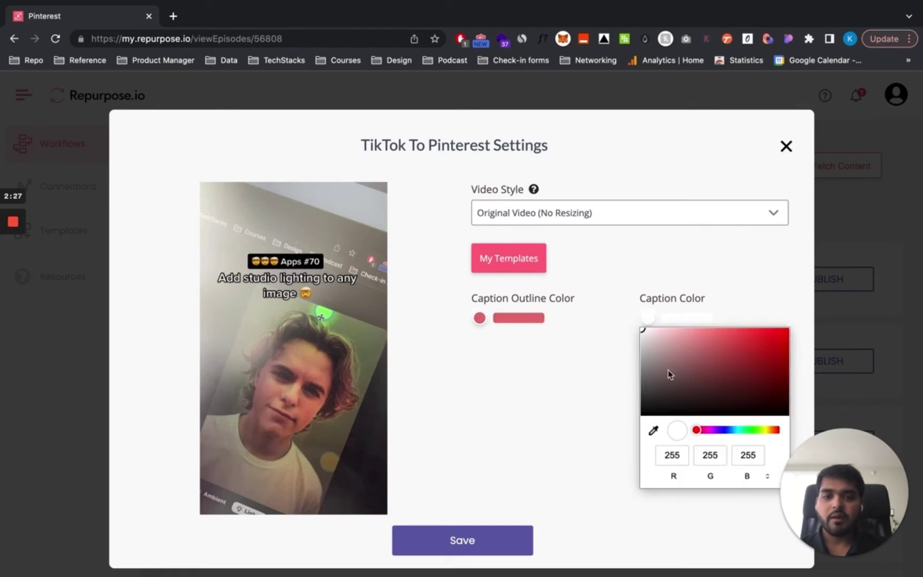
pyautogui.moveTo(649, 337); pyautogui.dragTo(713, 360)
pyautogui.click(534, 413)
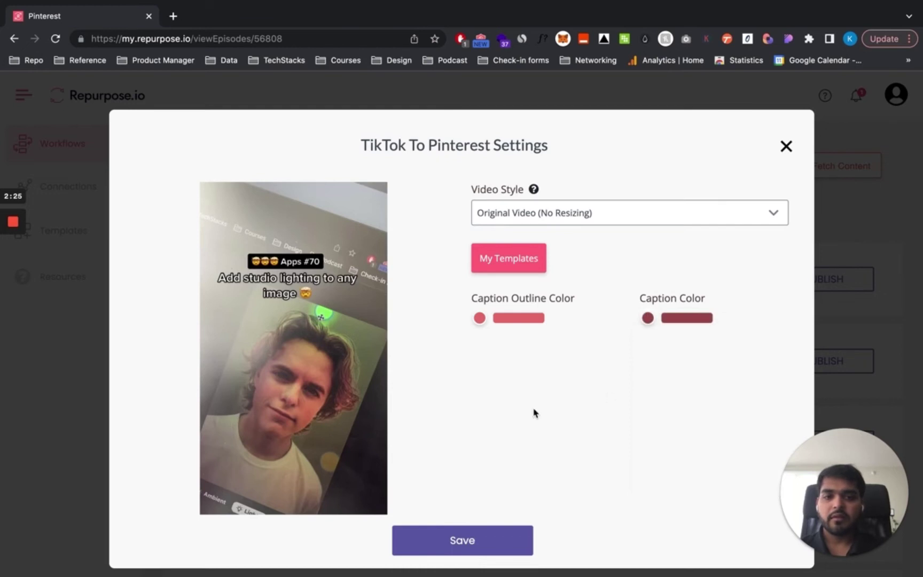
# - Look through the remaining settings, then close the TikTok To Pinterest Settings dialog
pyautogui.scroll(-4, 534, 413)
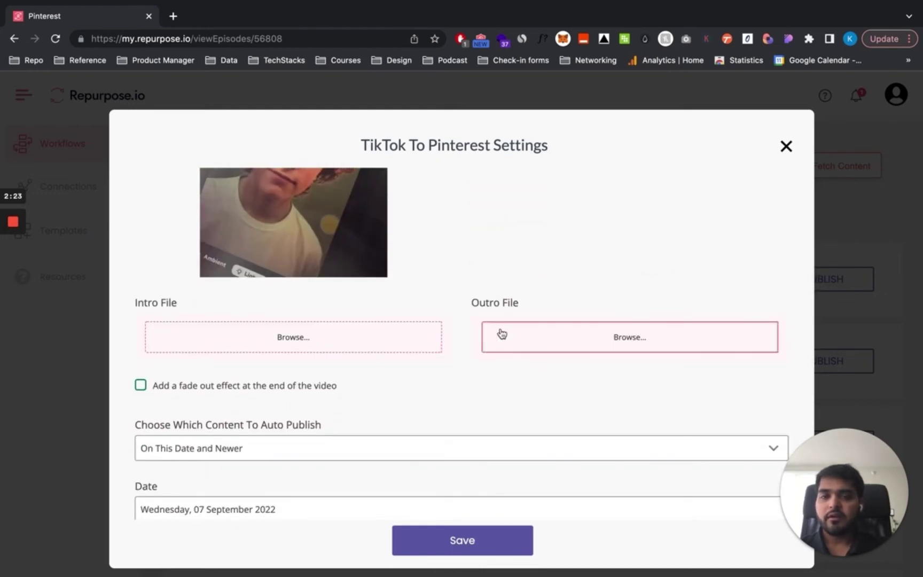
pyautogui.scroll(-4, 469, 370)
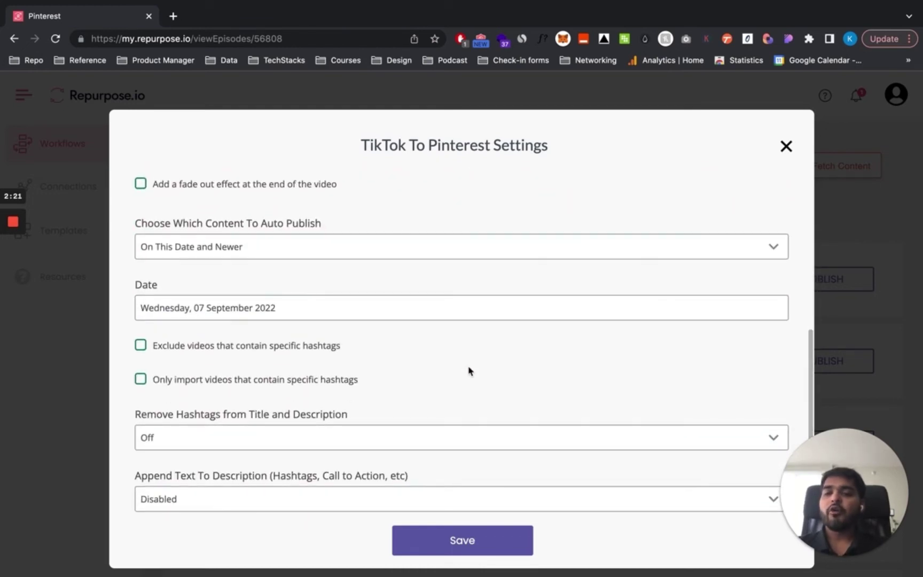
pyautogui.scroll(1, 468, 370)
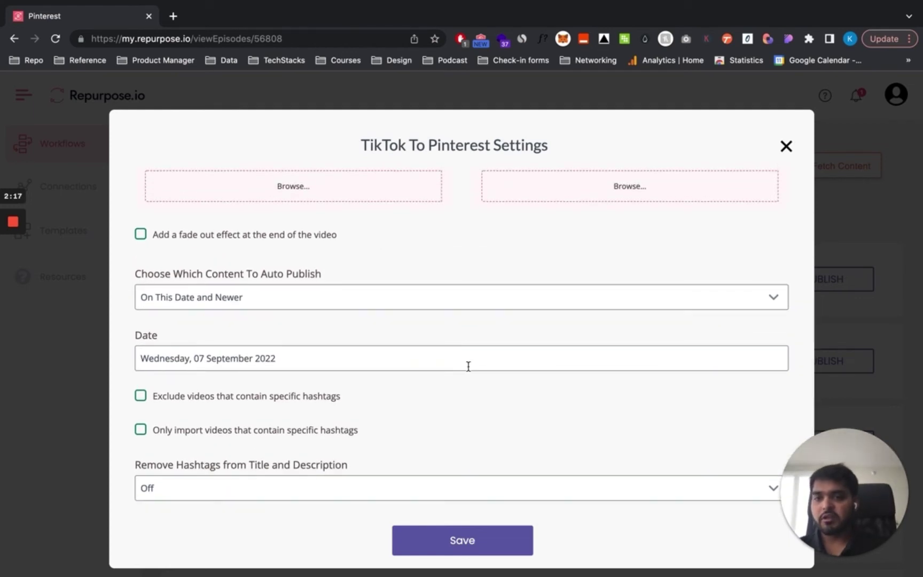
pyautogui.scroll(-3, 445, 302)
pyautogui.scroll(-2, 445, 301)
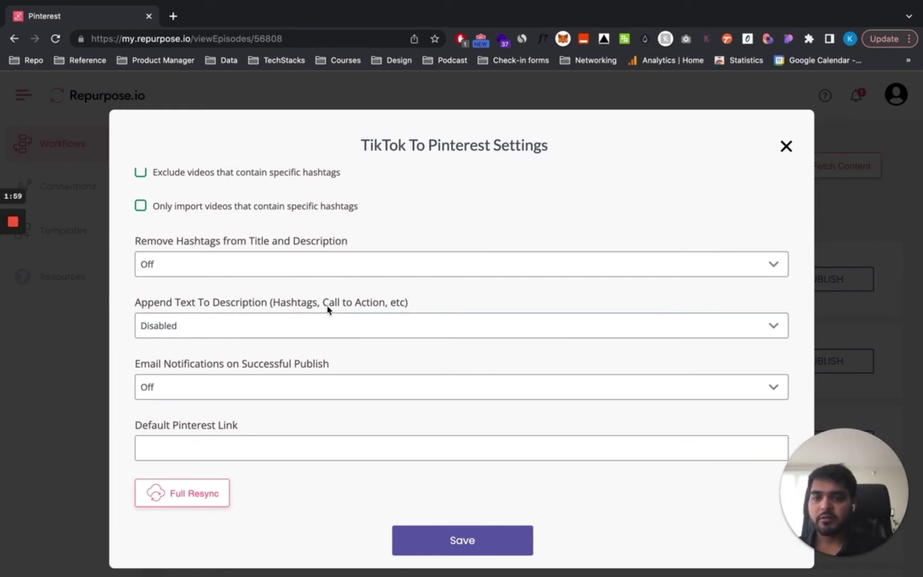
pyautogui.scroll(2, 222, 277)
pyautogui.scroll(5, 222, 277)
pyautogui.scroll(7, 420, 293)
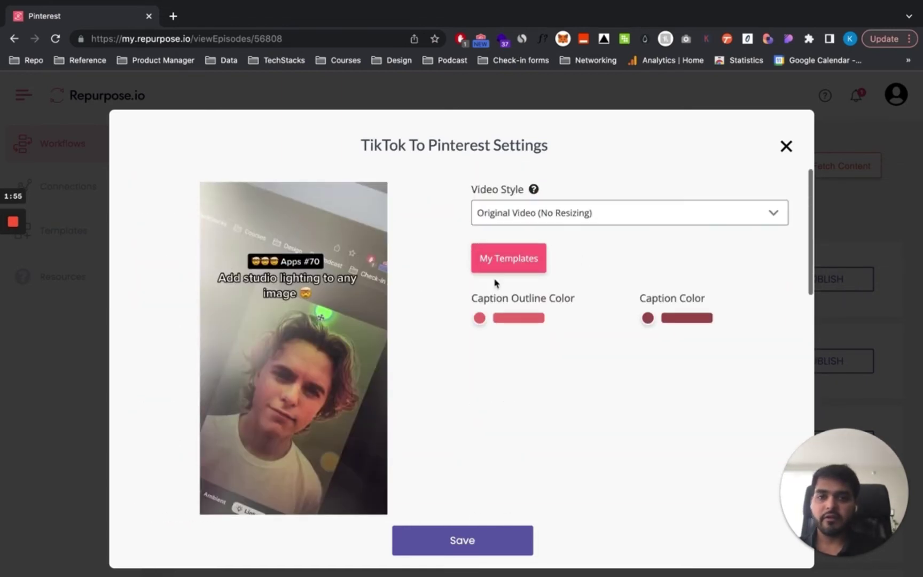
pyautogui.click(785, 150)
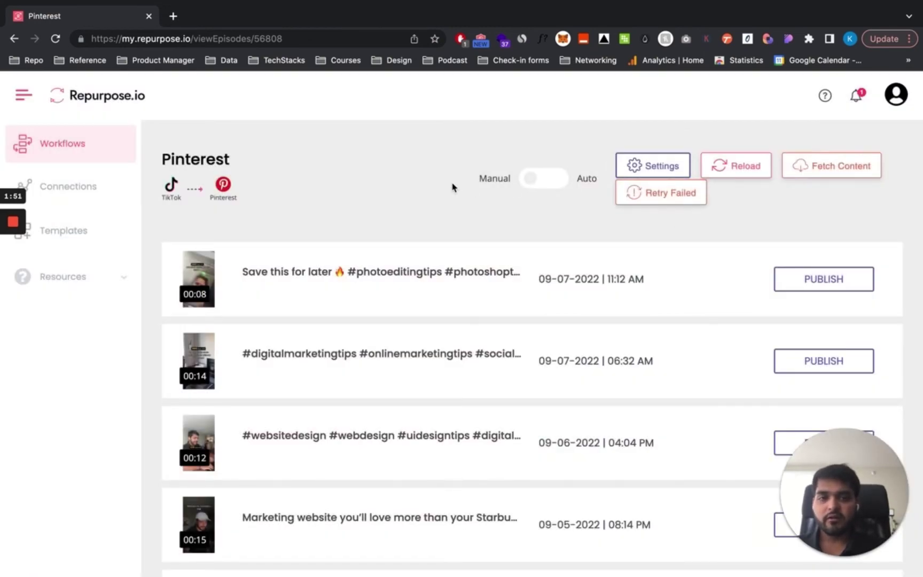
# - Reload the Pinterest workflow's video list
pyautogui.scroll(-5, 453, 186)
pyautogui.scroll(5, 452, 186)
pyautogui.click(736, 167)
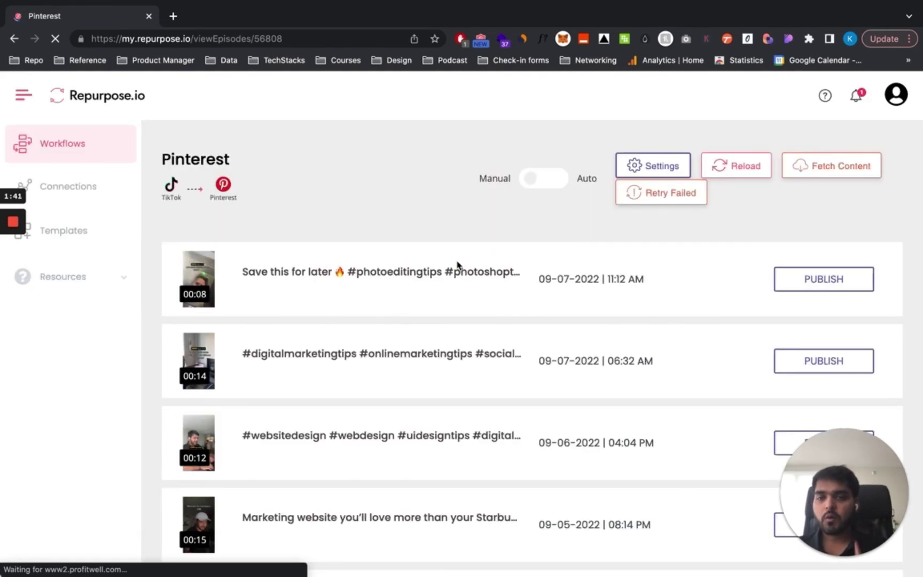
# - Open the Published 08-24-2022 scrapbook-app video's Pinterest pin in a new tab, then return to Repurpose
pyautogui.scroll(-12, 457, 266)
pyautogui.scroll(-20, 457, 265)
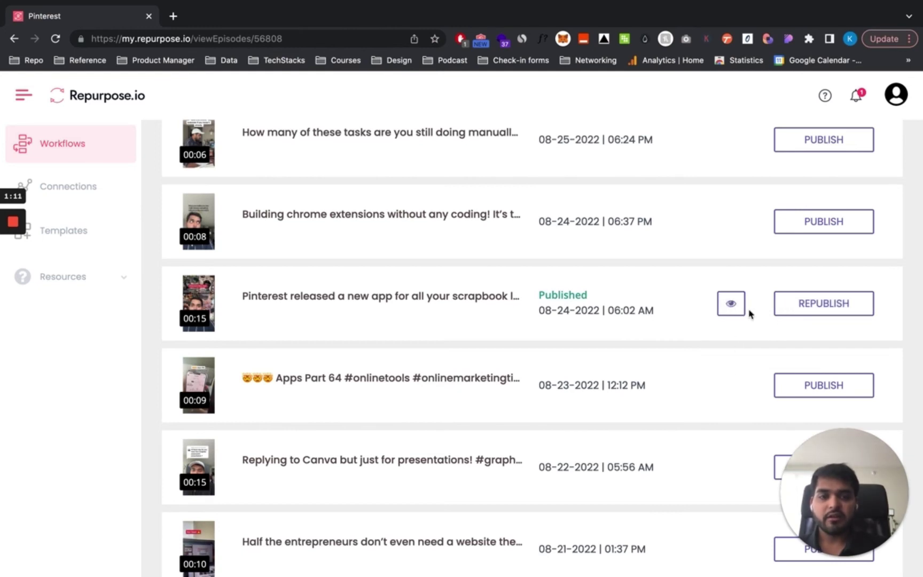
pyautogui.click(731, 304)
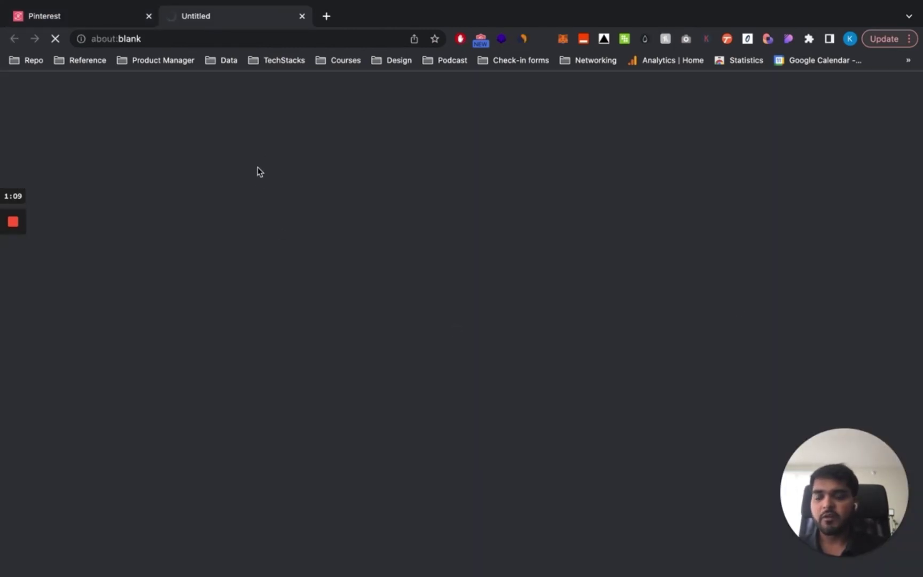
pyautogui.click(93, 17)
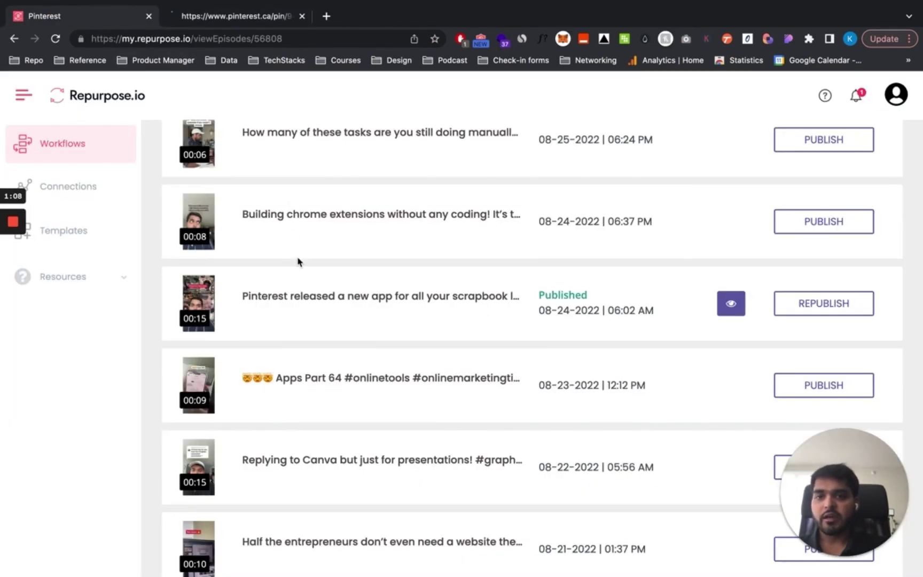
pyautogui.scroll(15, 298, 261)
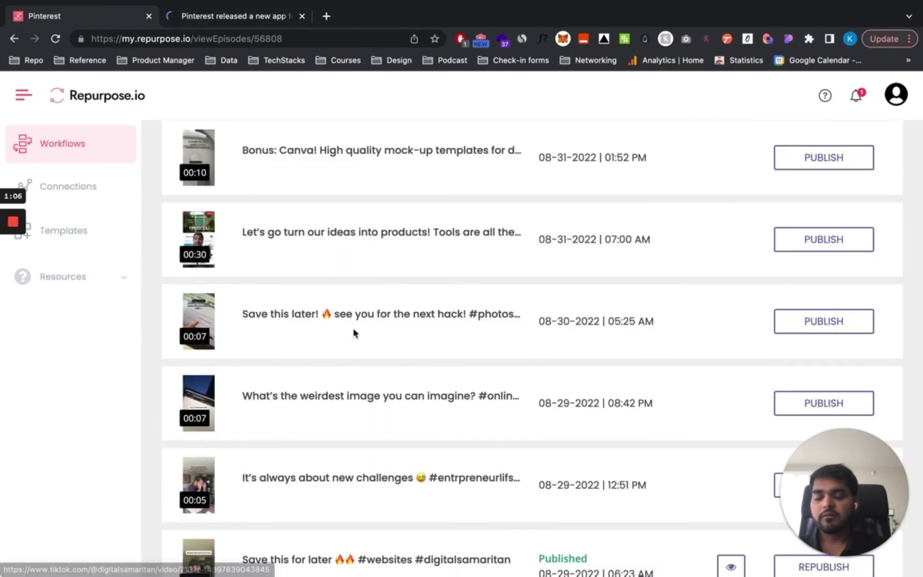
pyautogui.scroll(-5, 353, 334)
pyautogui.scroll(3, 342, 310)
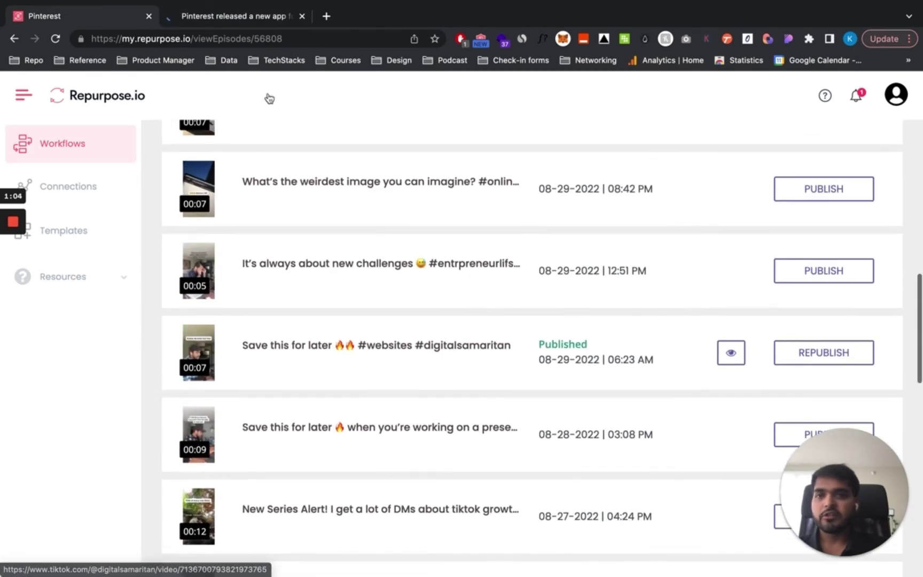
# - Watch the scrapbook-app pin's 15-second video on Pinterest and confirm it has no watermark
pyautogui.click(224, 17)
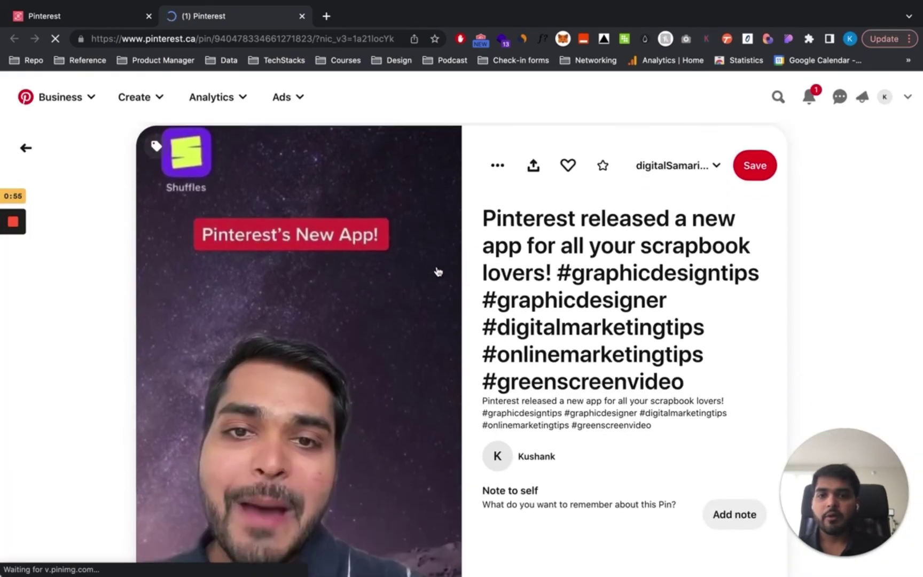
pyautogui.scroll(-3, 438, 271)
pyautogui.scroll(1, 438, 271)
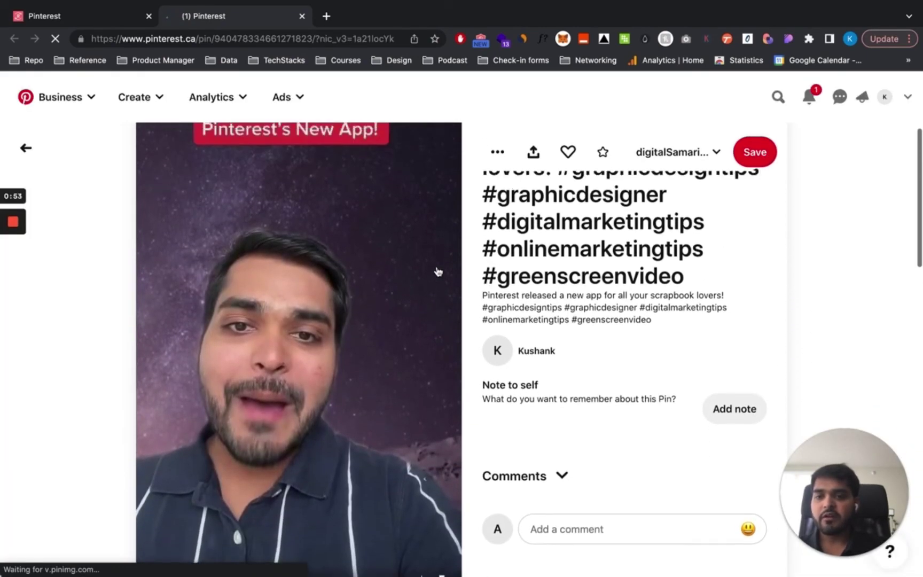
pyautogui.scroll(-2, 437, 271)
pyautogui.scroll(1, 438, 272)
pyautogui.scroll(2, 438, 271)
pyautogui.scroll(-2, 438, 271)
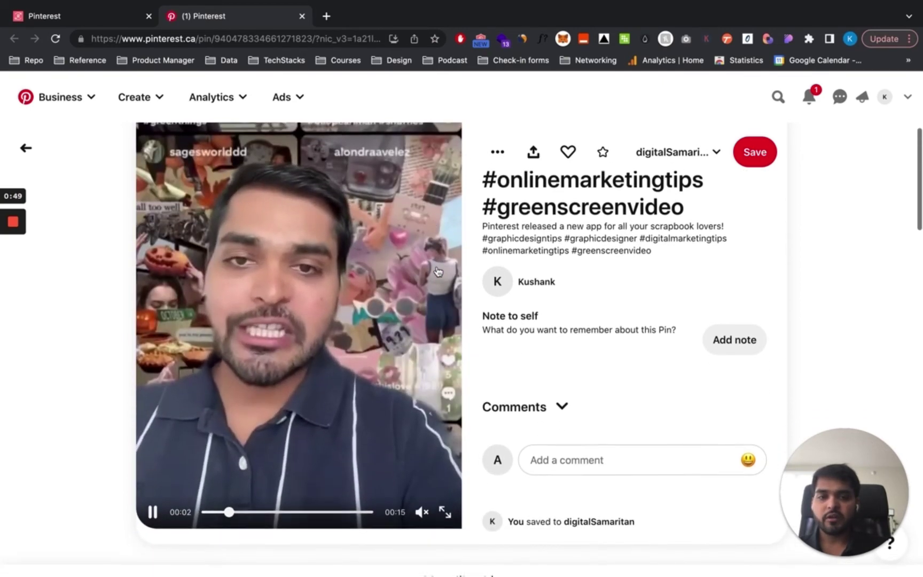
pyautogui.scroll(2, 438, 271)
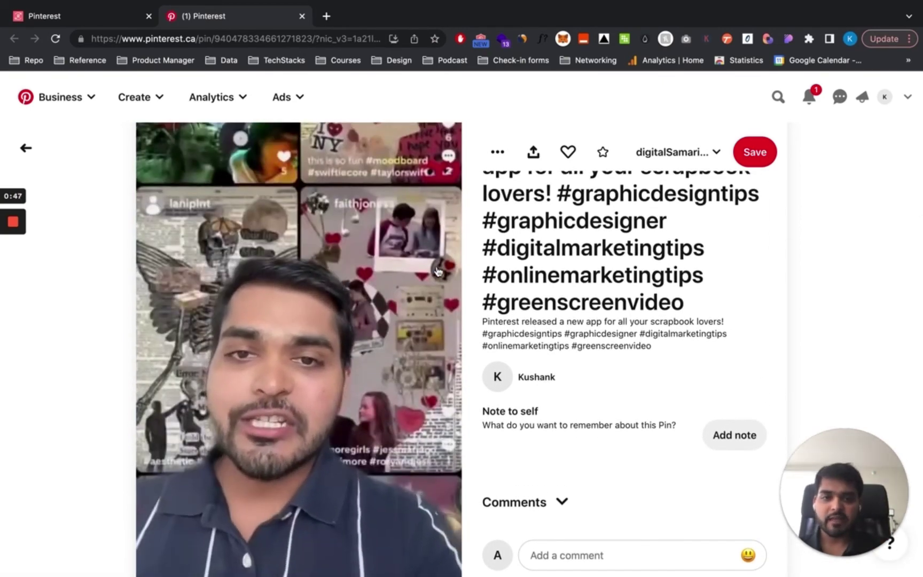
pyautogui.scroll(-4, 437, 271)
pyautogui.scroll(3, 438, 272)
pyautogui.scroll(5, 438, 272)
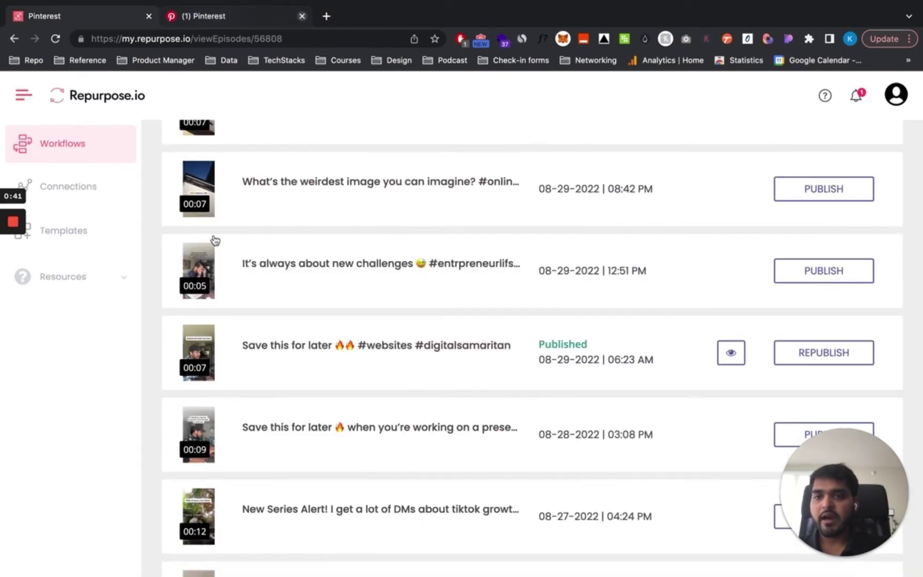
# - From Workflows, open the CrossPosting workflow's content to reach the 08-31-2022 Canva mock-up templates video
pyautogui.click(77, 143)
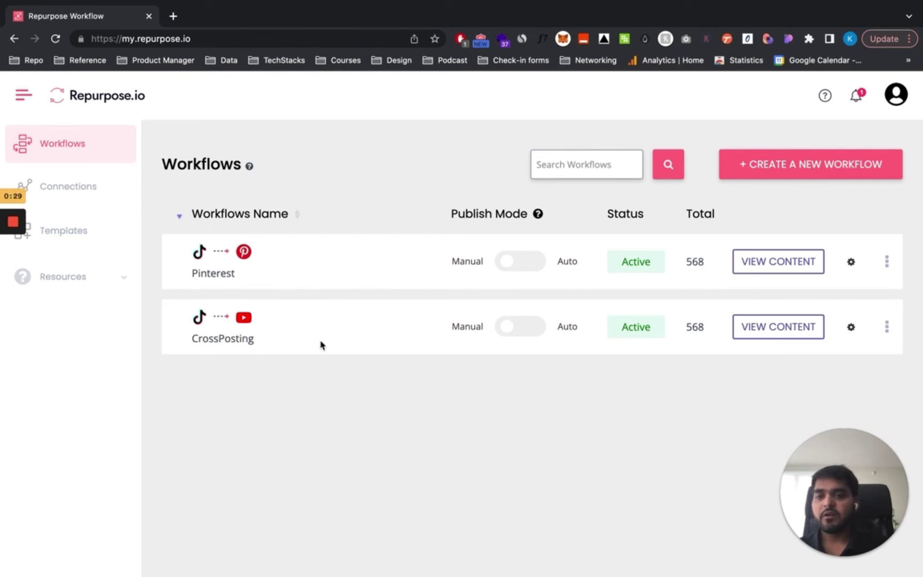
pyautogui.click(743, 334)
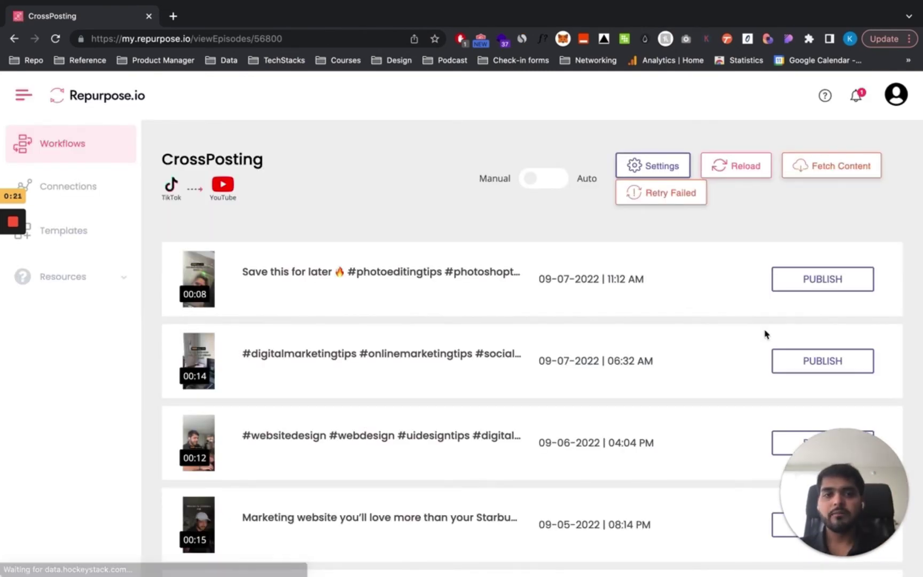
pyautogui.scroll(-9, 664, 371)
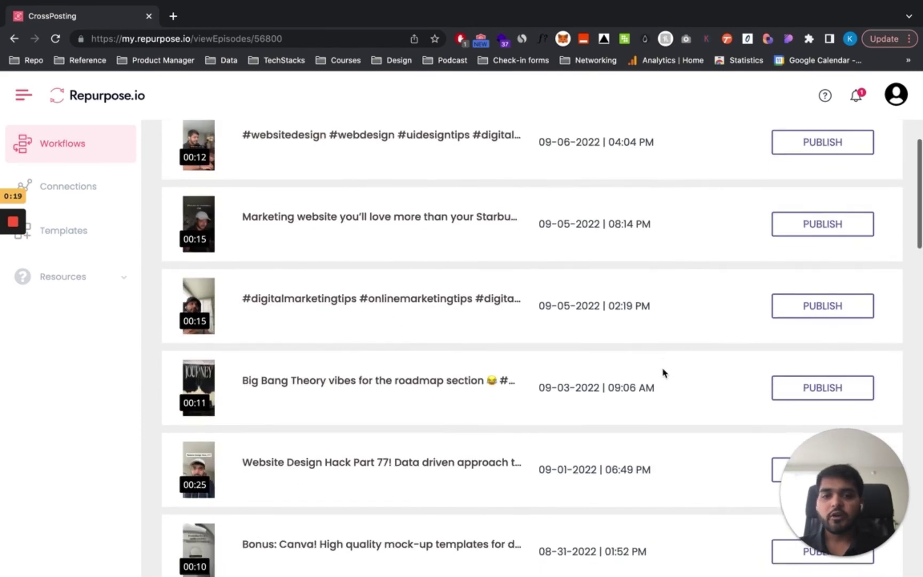
# - Start publishing the Canva mock-up templates video and add the keyword digitalMarketing
pyautogui.click(787, 338)
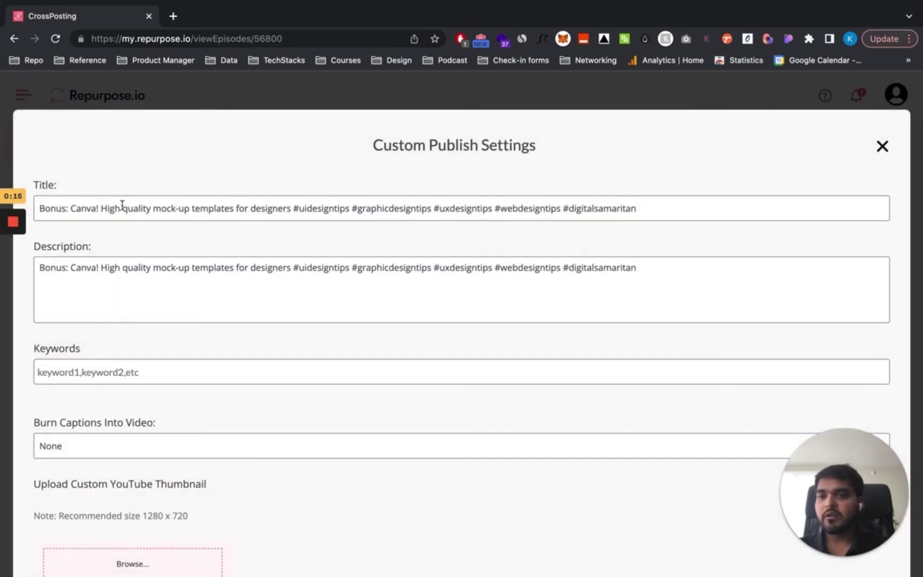
pyautogui.scroll(-3, 107, 303)
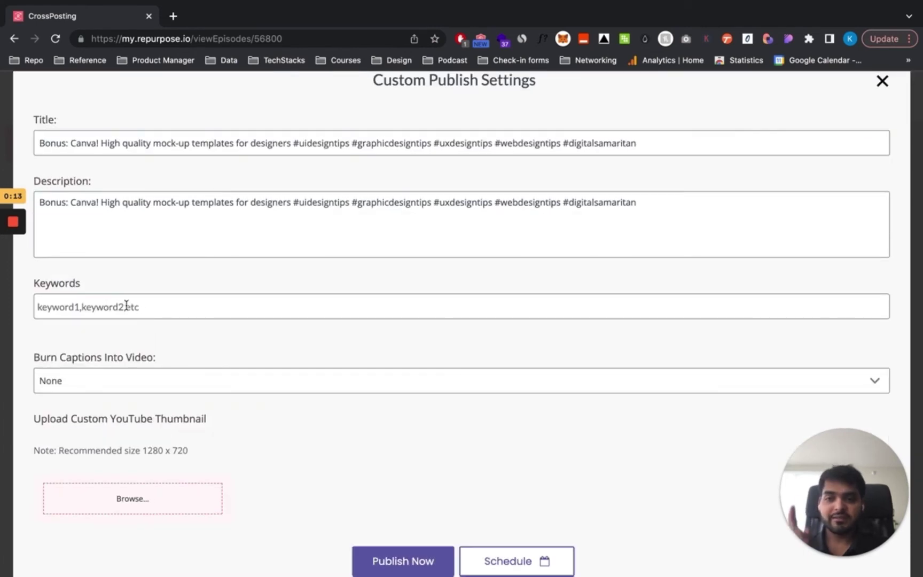
pyautogui.click(126, 306)
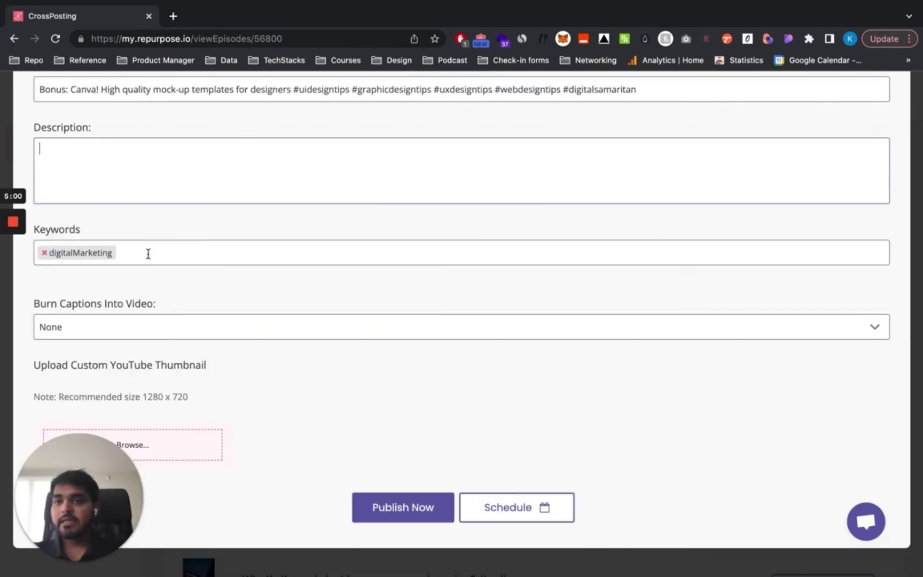
pyautogui.click(148, 254)
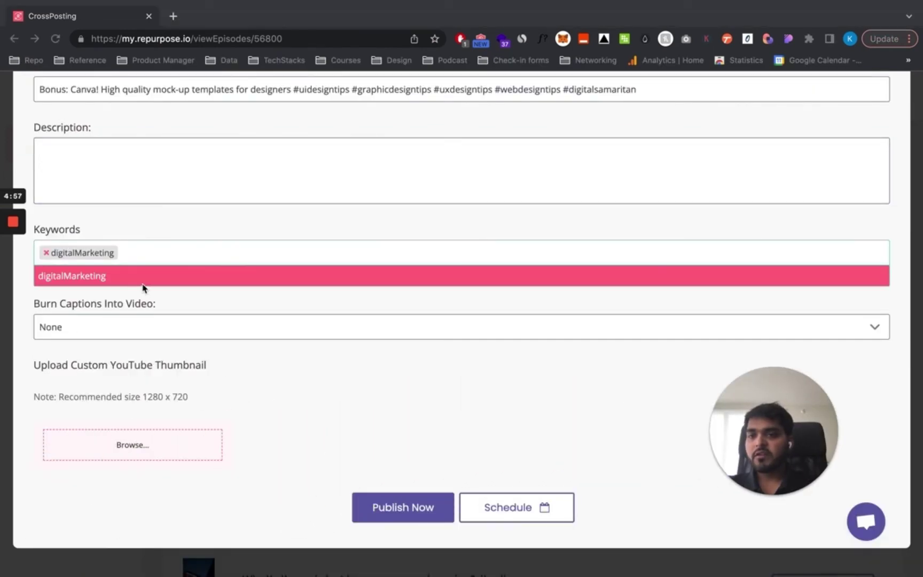
pyautogui.click(178, 291)
pyautogui.click(208, 298)
# - Clear the description and publish the video to YouTube immediately
pyautogui.scroll(2, 250, 284)
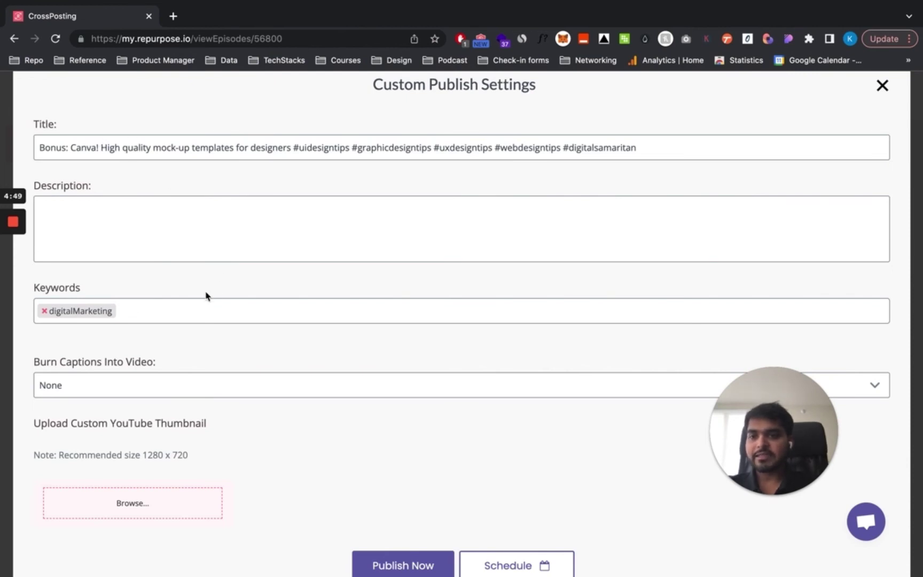
pyautogui.scroll(-1, 206, 294)
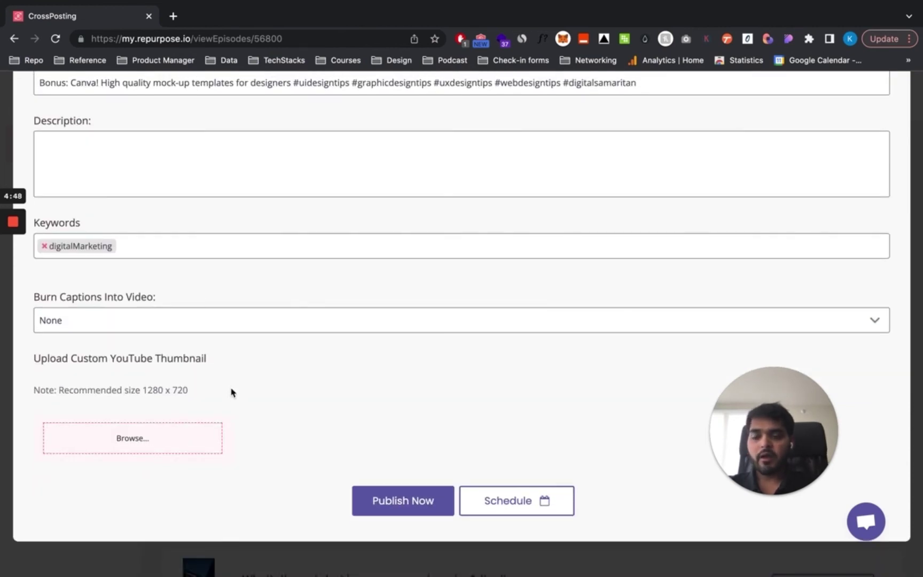
pyautogui.click(395, 502)
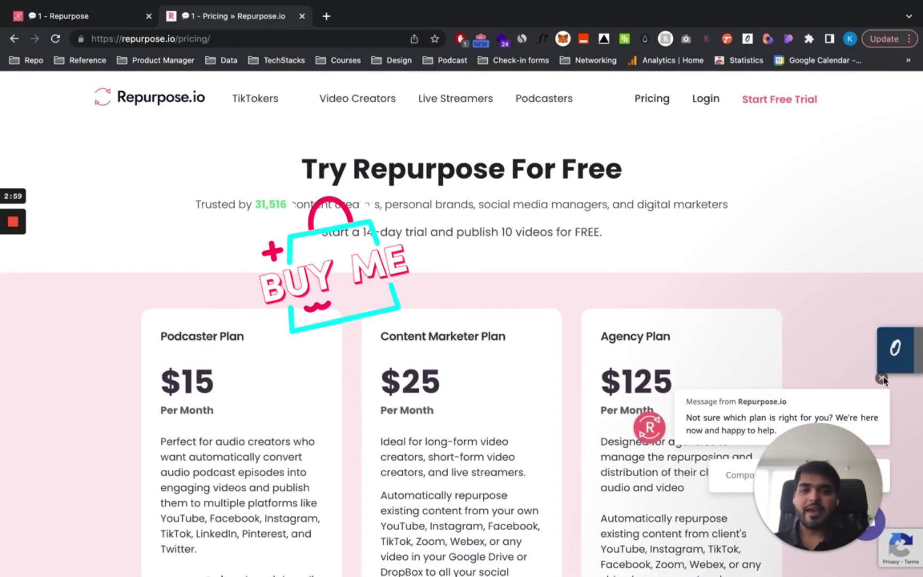
pyautogui.scroll(-2, 360, 278)
pyautogui.scroll(2, 360, 279)
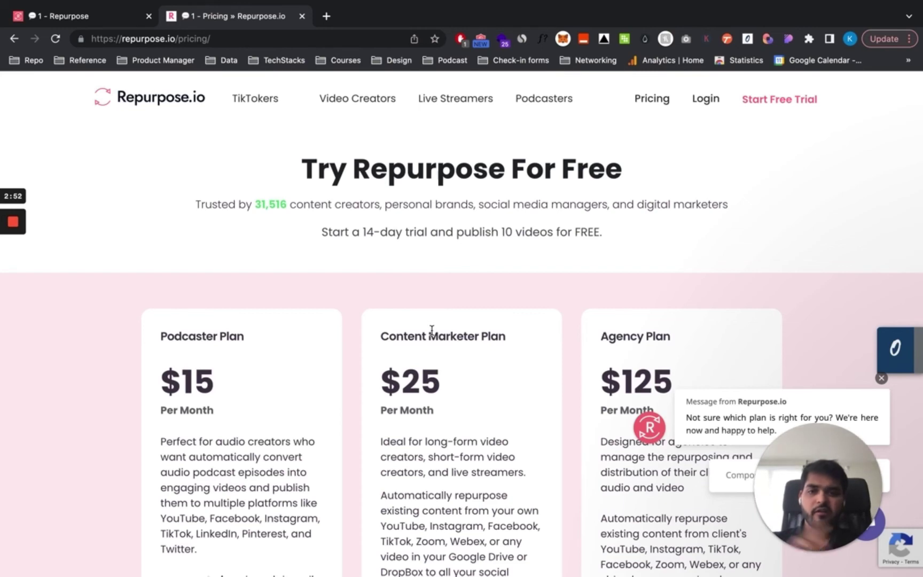
pyautogui.scroll(-6, 432, 332)
pyautogui.scroll(3, 430, 334)
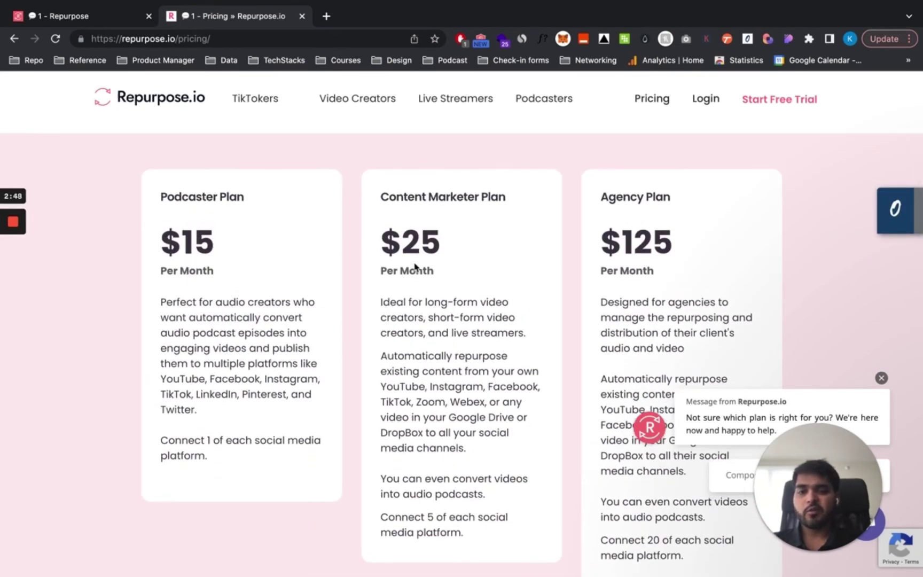
pyautogui.scroll(-2, 412, 298)
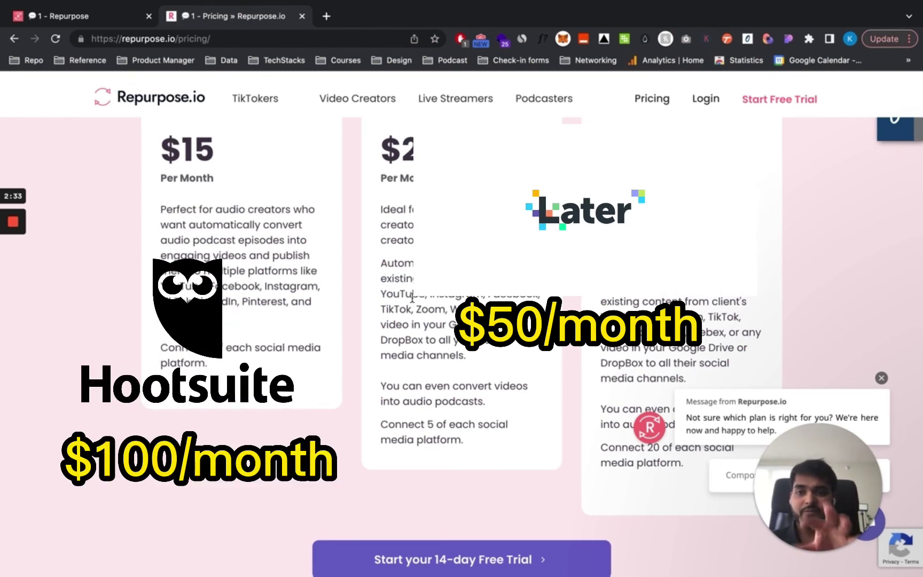
pyautogui.scroll(4, 412, 297)
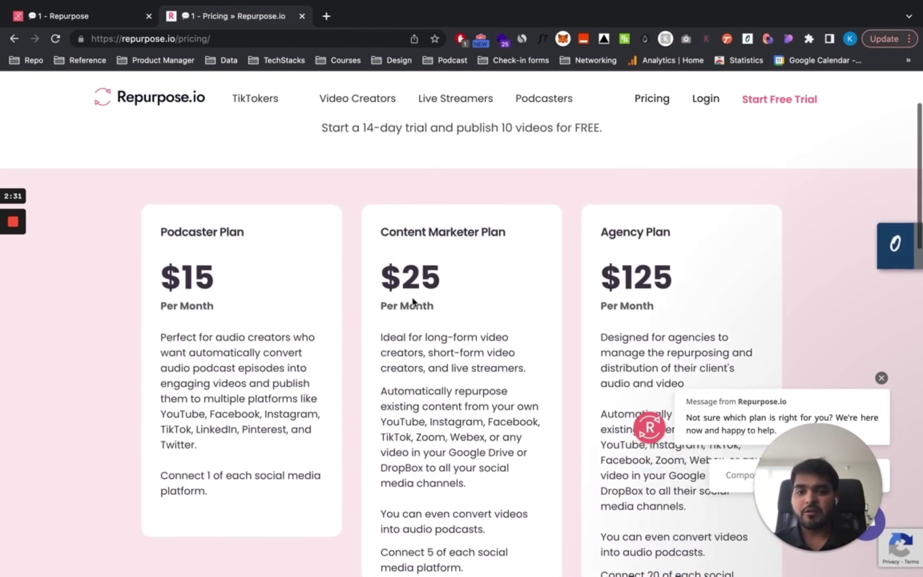
pyautogui.scroll(1, 411, 303)
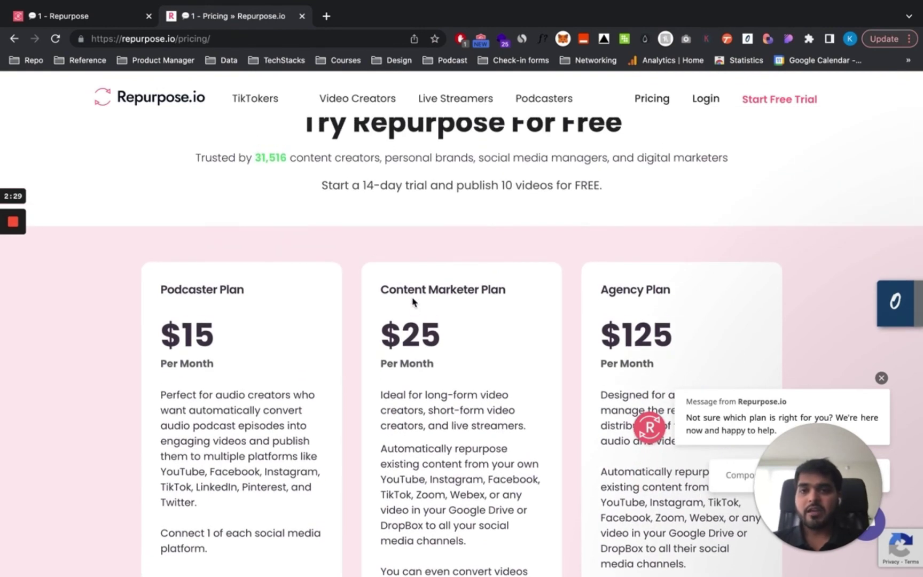